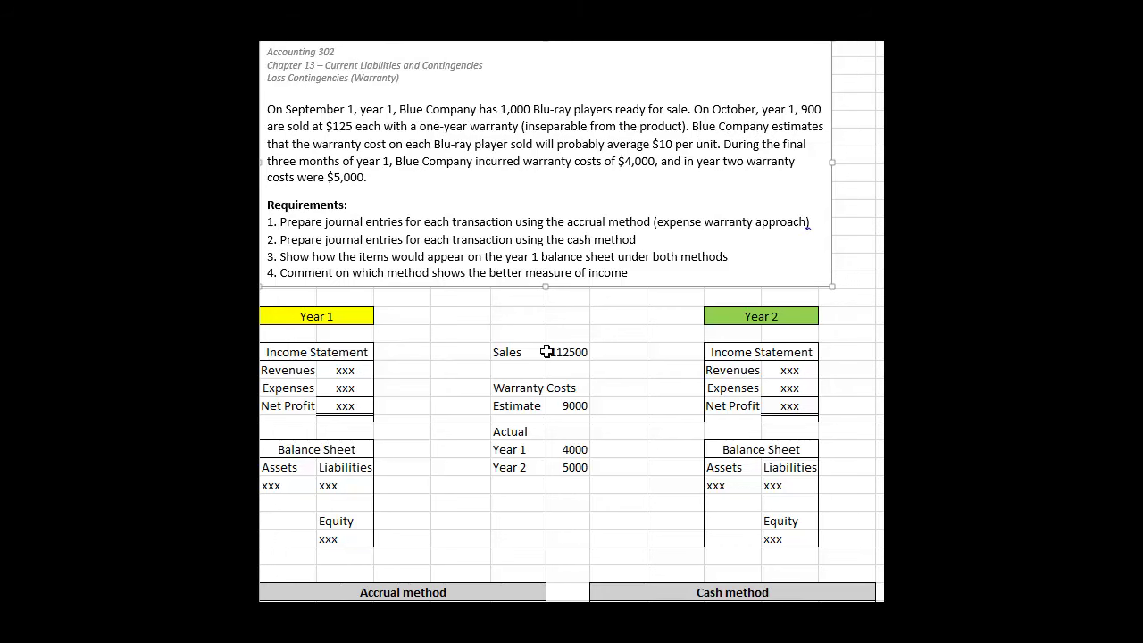
# Review the Sales amount and the estimated warranty cost against the Blue Company problem statement.
pyautogui.click(573, 355)
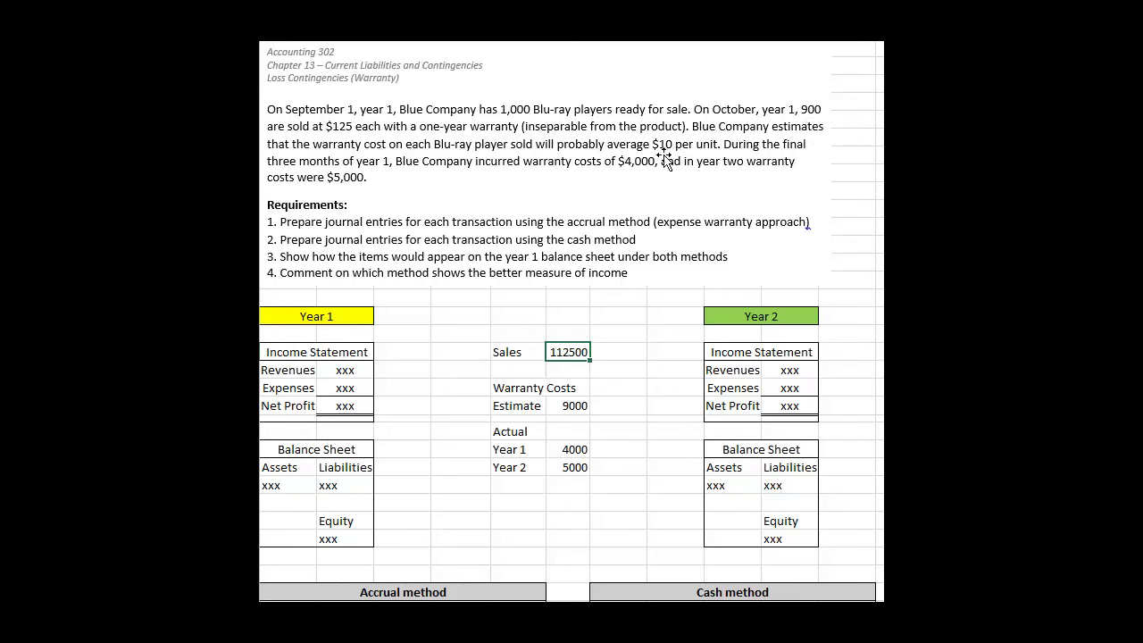
pyautogui.click(579, 412)
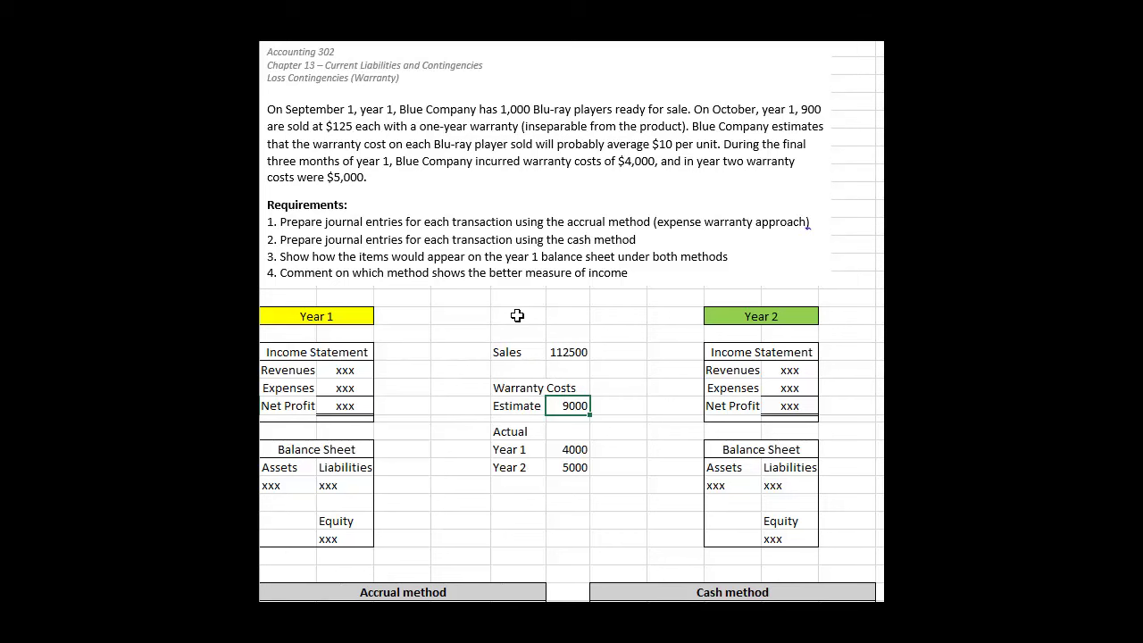
# Examine the Year 1 accrual-method entry recording revenue, including its receivable debit and sales credit.
pyautogui.scroll(-5, 517, 315)
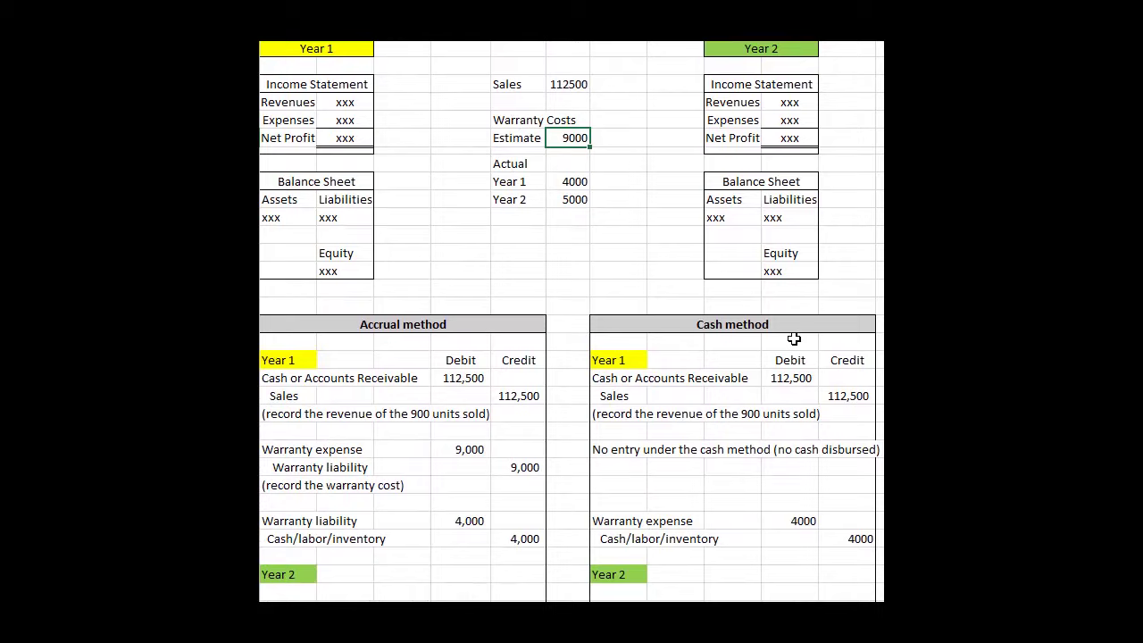
pyautogui.scroll(-2, 794, 338)
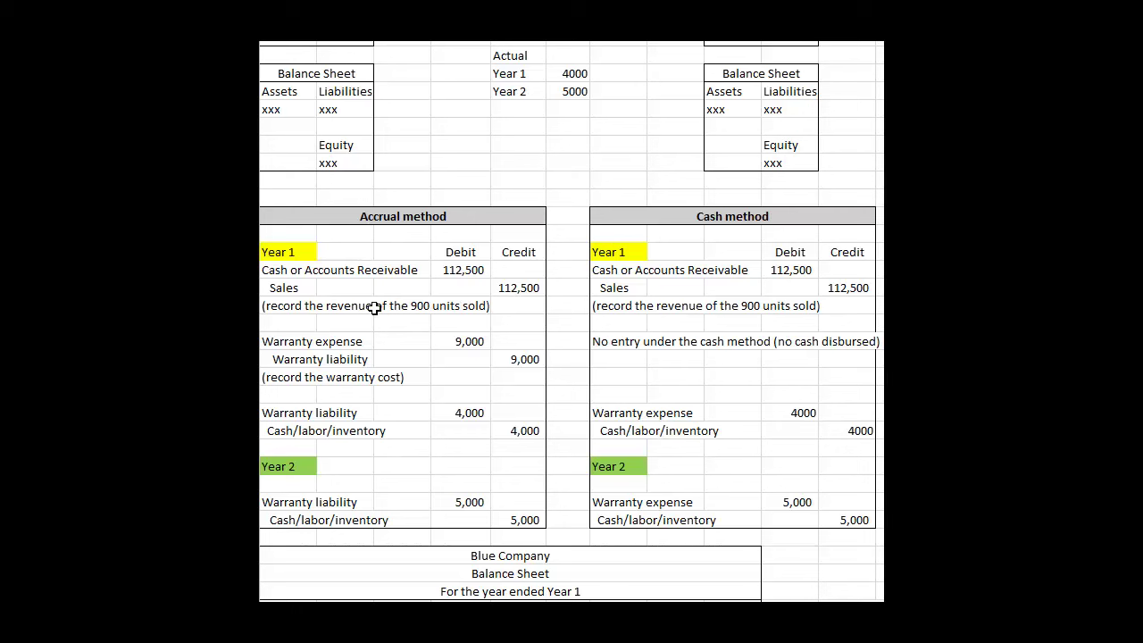
pyautogui.moveTo(393, 225)
pyautogui.mouseDown()
pyautogui.moveTo(420, 285)
pyautogui.moveTo(434, 525)
pyautogui.moveTo(404, 279)
pyautogui.mouseUp()
pyautogui.click(307, 252)
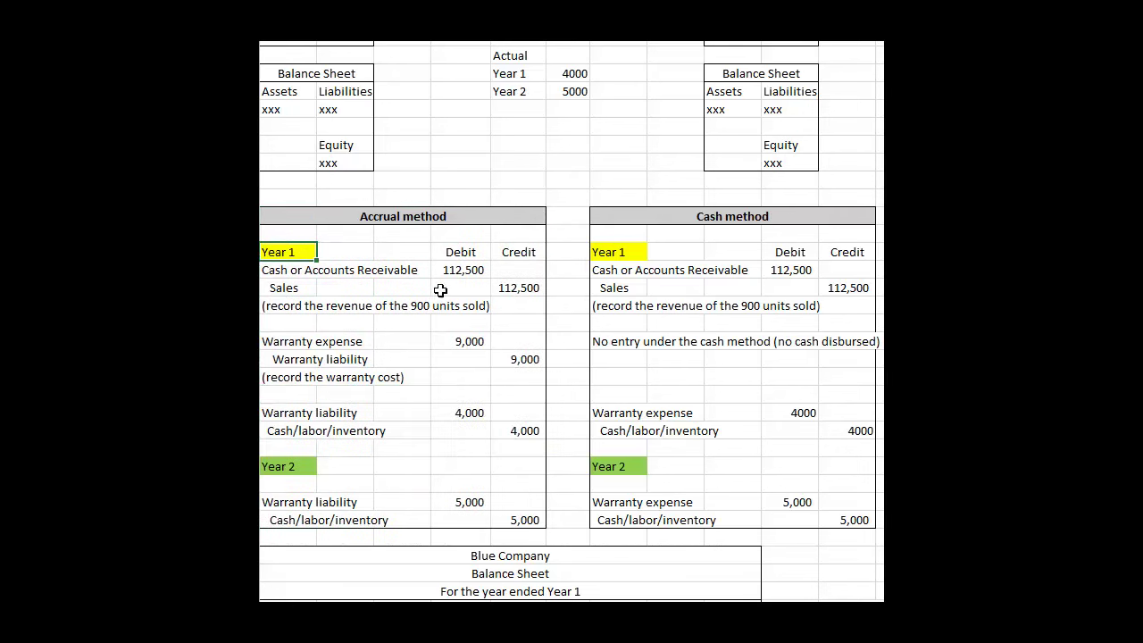
pyautogui.click(307, 274)
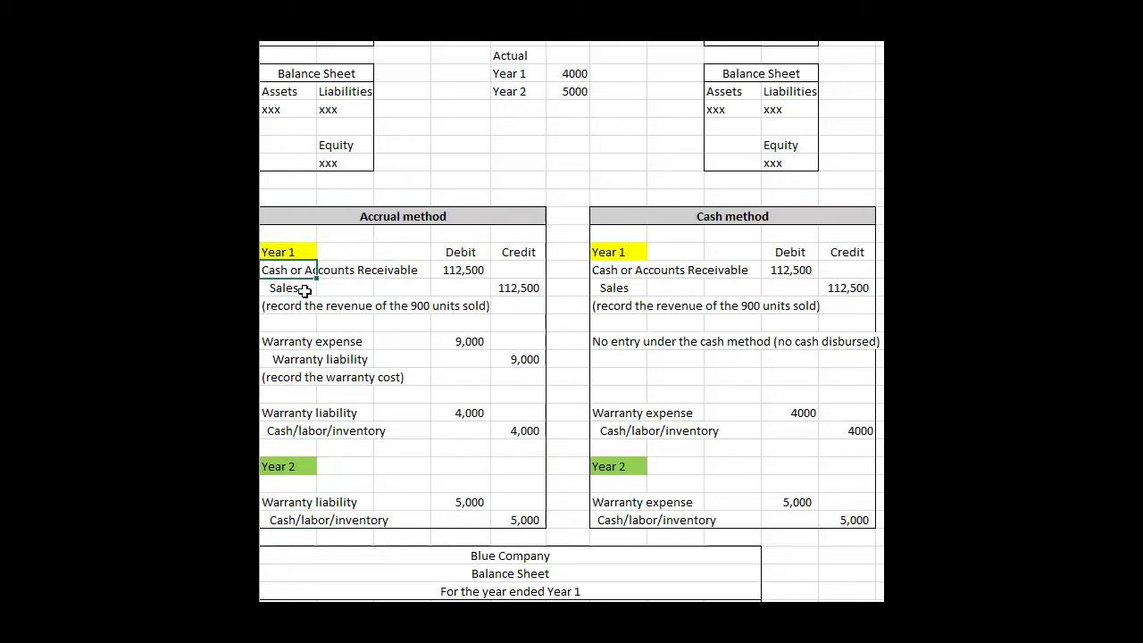
pyautogui.click(308, 291)
pyautogui.moveTo(356, 291); pyautogui.dragTo(527, 291)
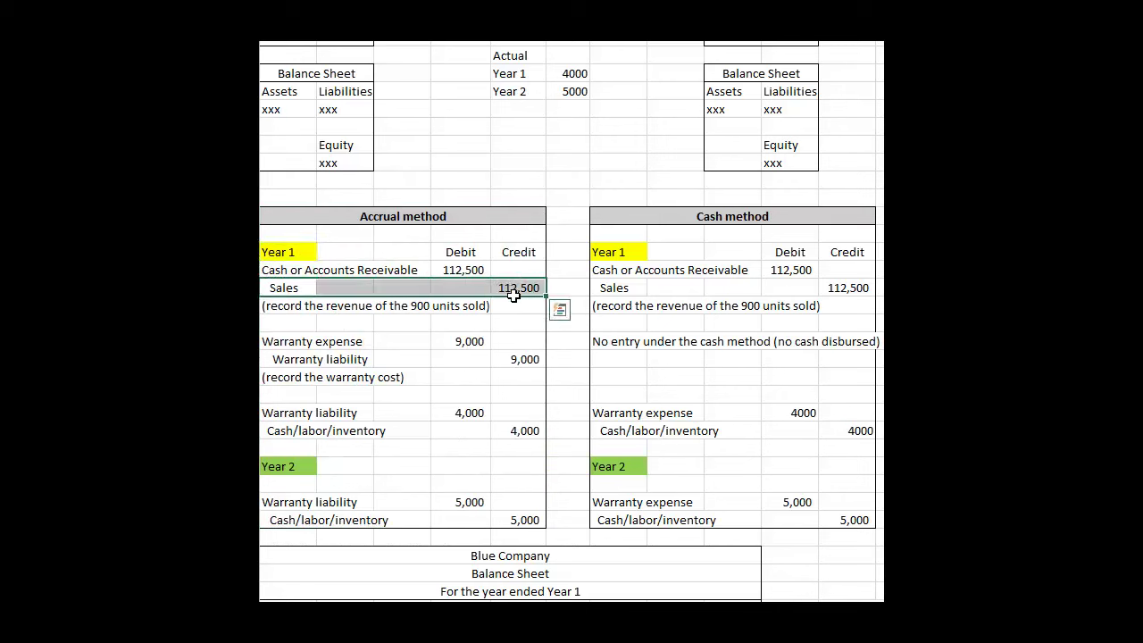
pyautogui.click(522, 290)
pyautogui.click(455, 275)
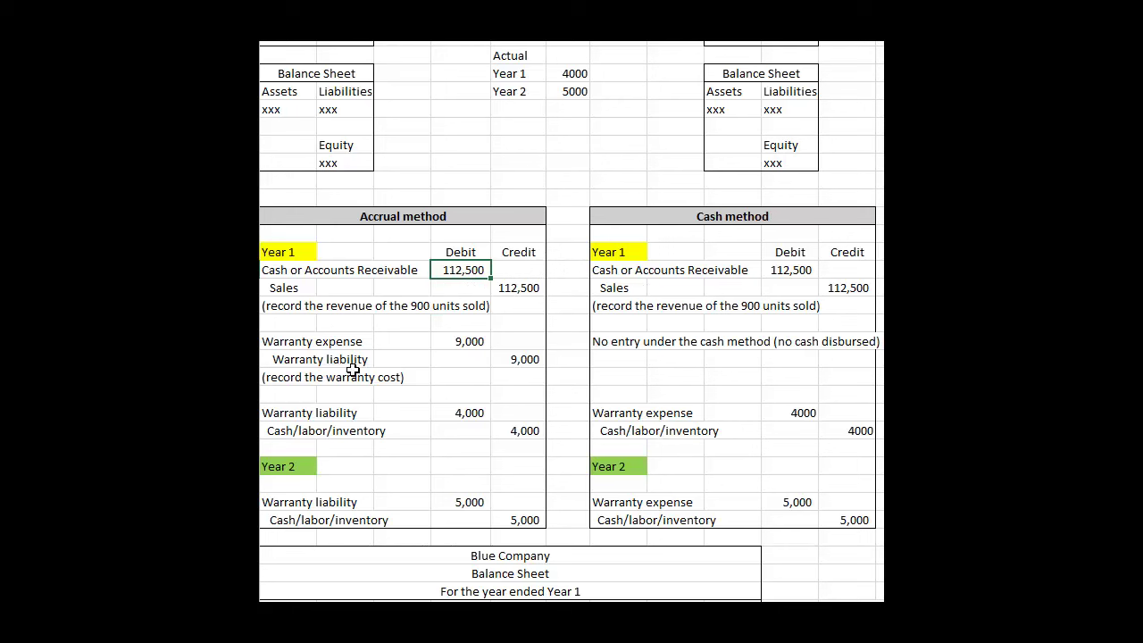
# Examine the Year 1 accrual-method warranty expense and warranty liability entries, checking the actual costs against the problem statement.
pyautogui.moveTo(306, 344); pyautogui.dragTo(462, 341)
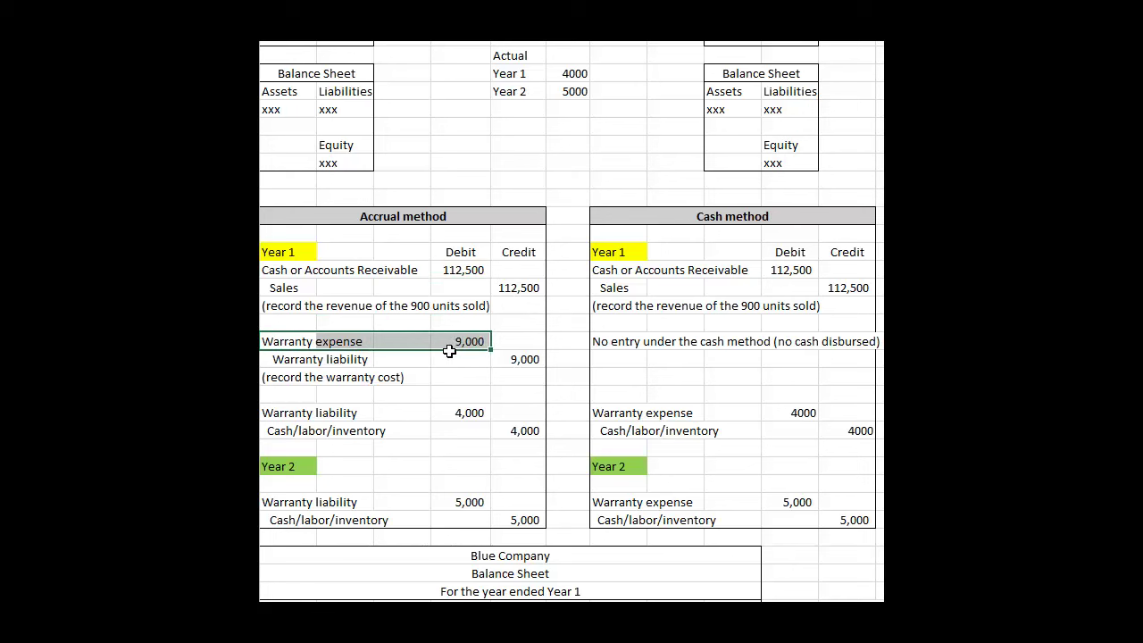
pyautogui.click(474, 345)
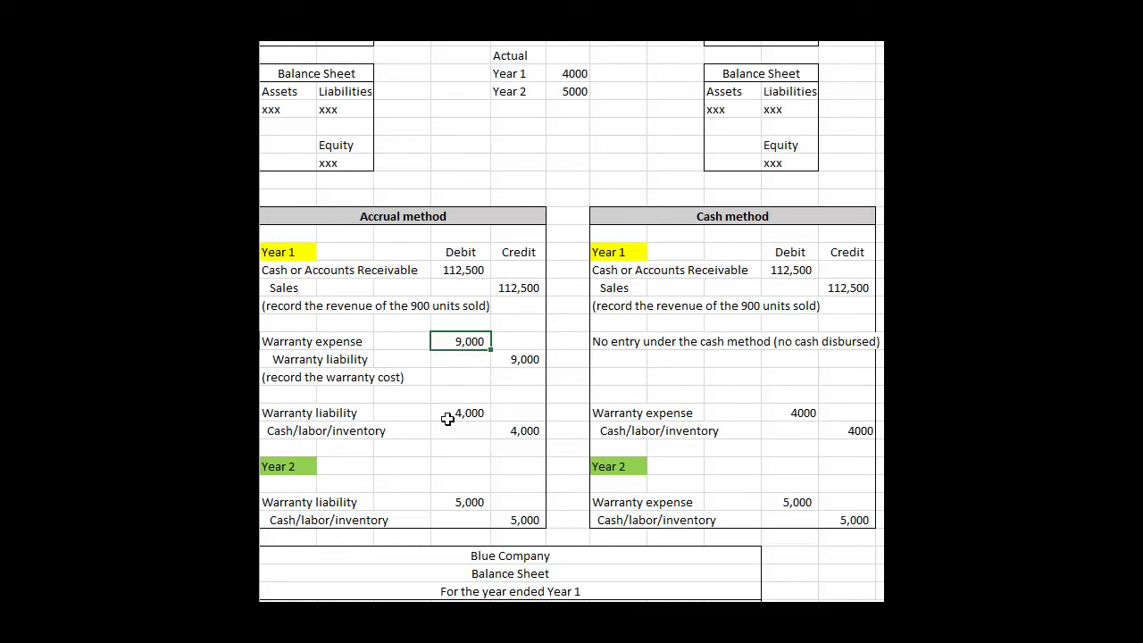
pyautogui.scroll(7, 508, 408)
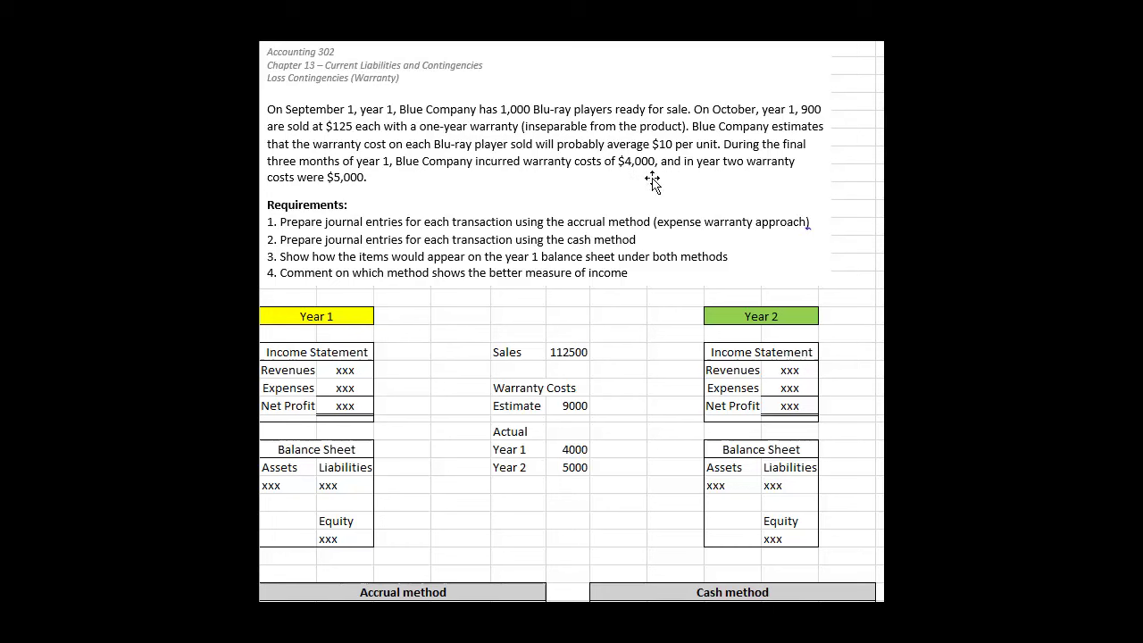
pyautogui.scroll(-5, 514, 307)
pyautogui.scroll(-1, 515, 307)
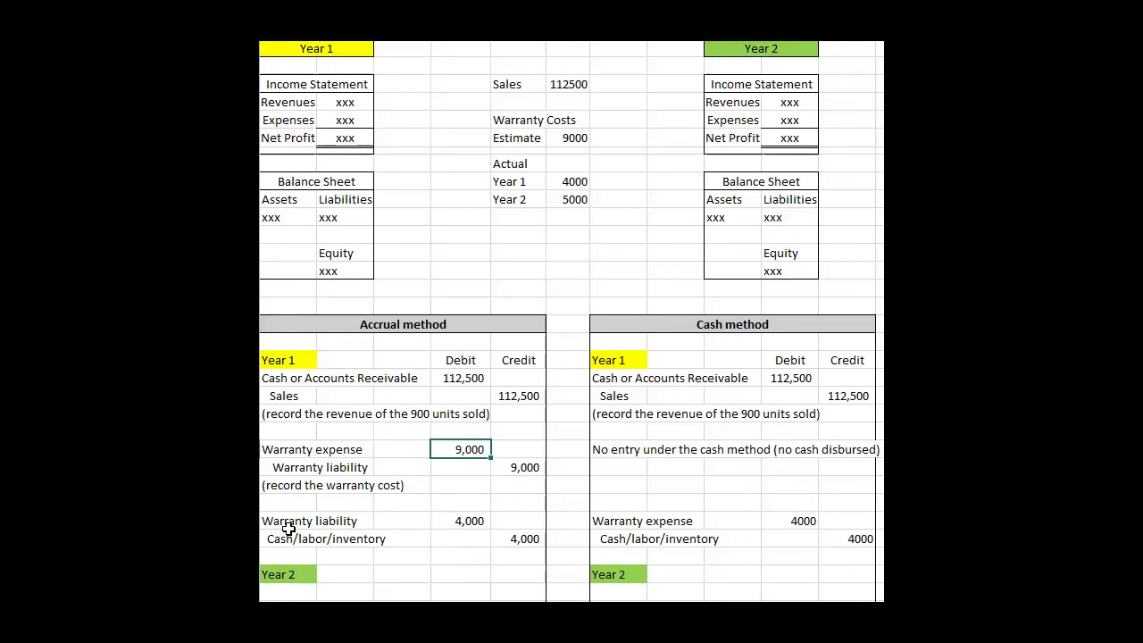
pyautogui.moveTo(288, 529); pyautogui.dragTo(532, 536)
pyautogui.click(462, 523)
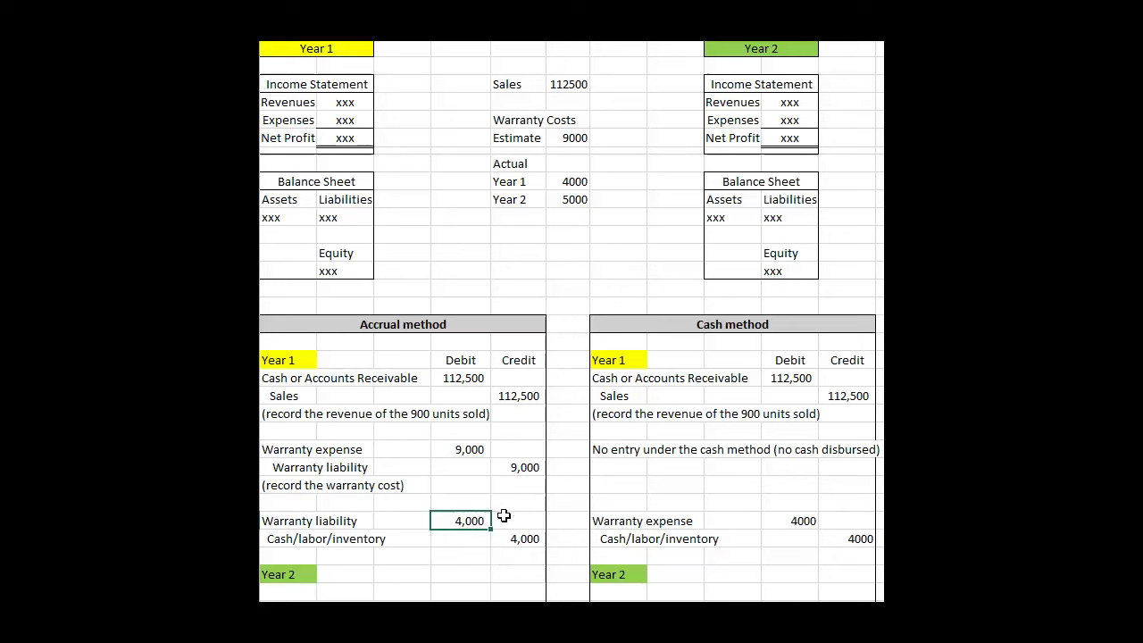
# Check the year two warranty costs in the problem and examine the Year 2 accrual-method warranty liability entry.
pyautogui.scroll(-1, 493, 539)
pyautogui.scroll(6, 452, 551)
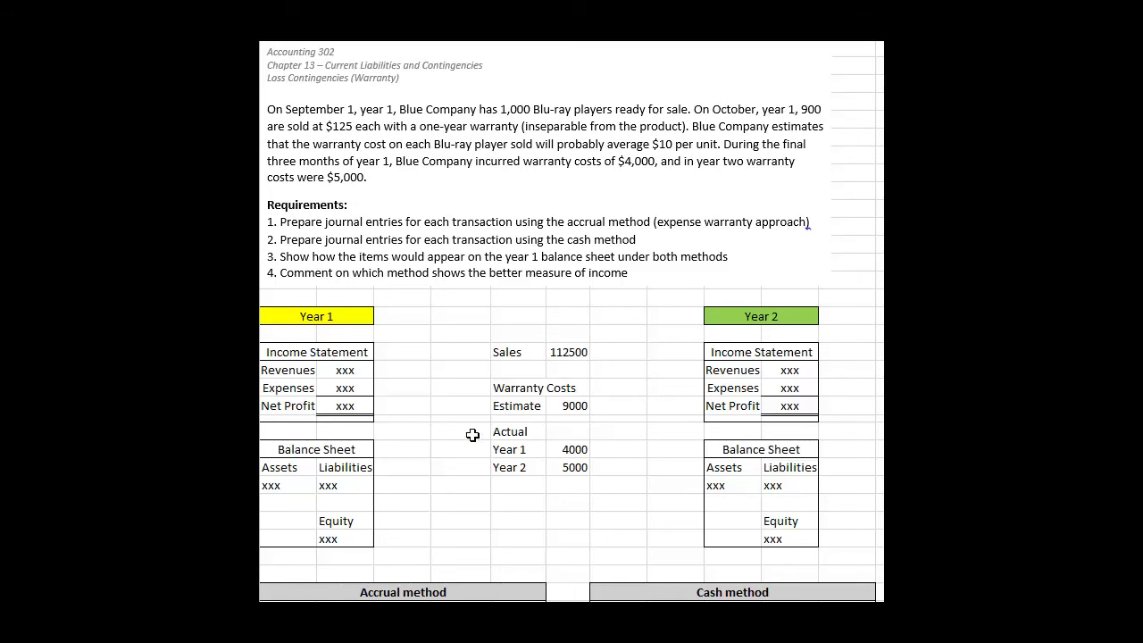
pyautogui.scroll(-5, 526, 427)
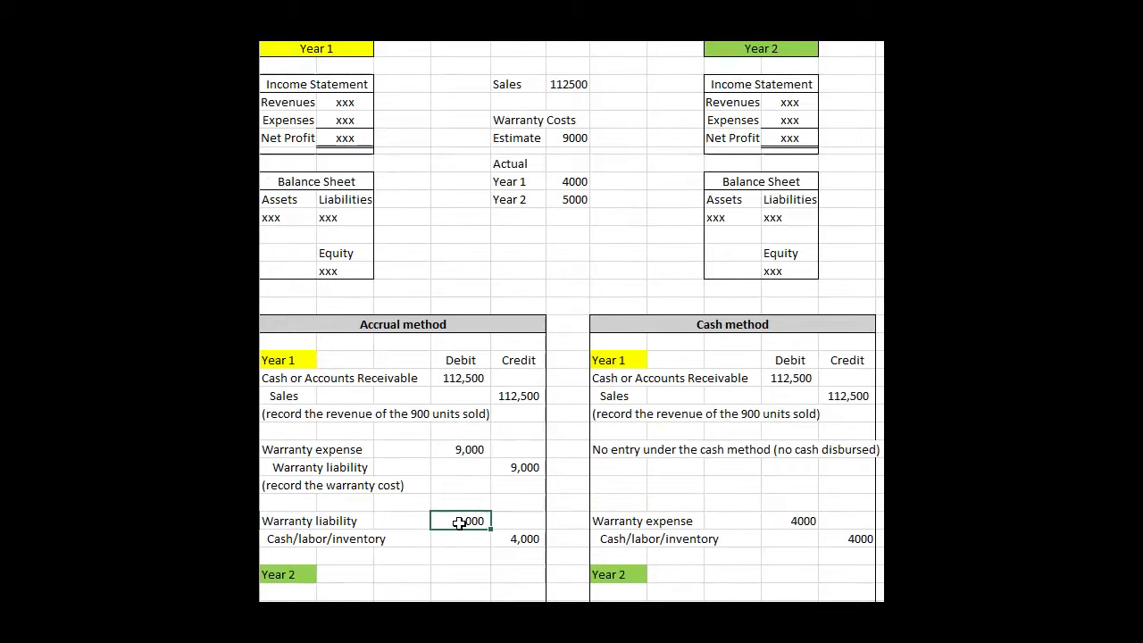
pyautogui.scroll(-1, 371, 525)
pyautogui.scroll(-3, 524, 531)
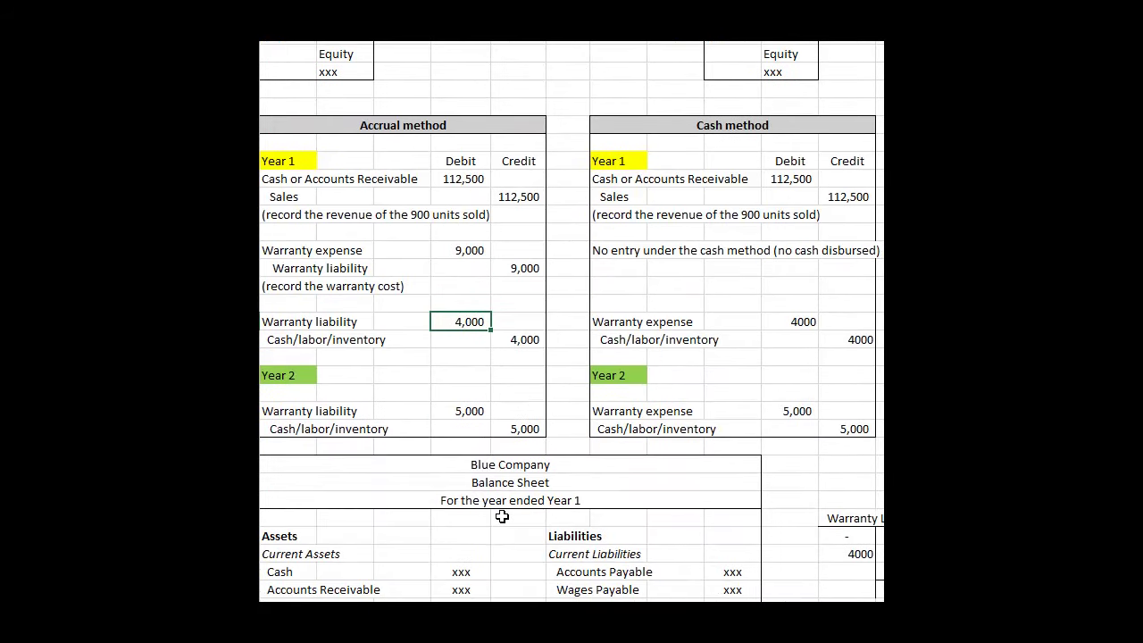
pyautogui.click(309, 374)
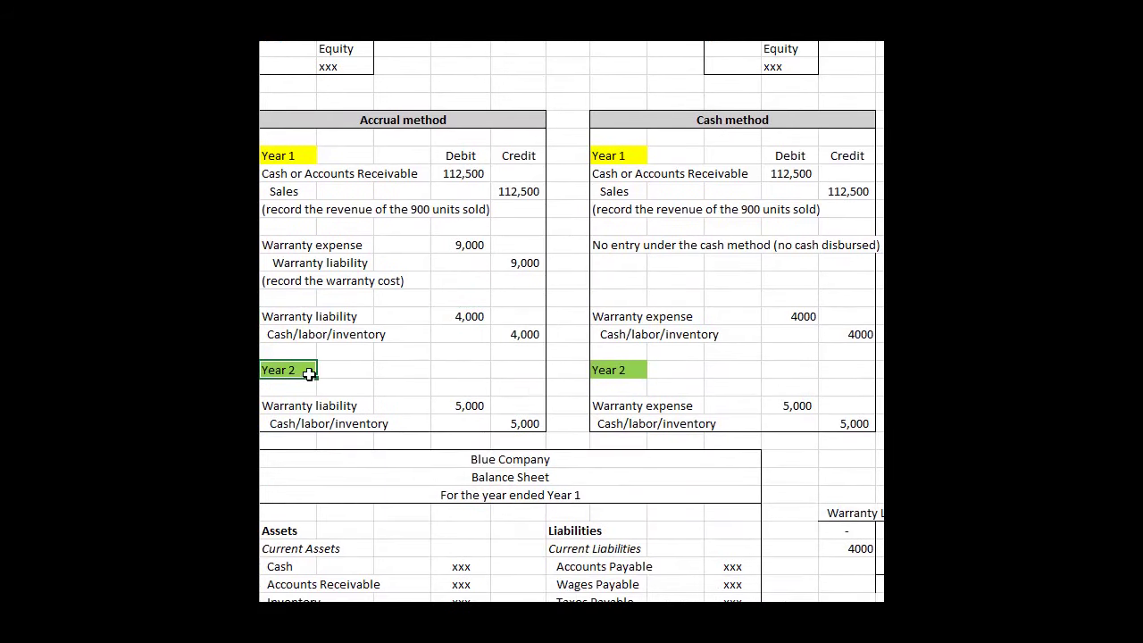
pyautogui.click(451, 408)
pyautogui.click(313, 406)
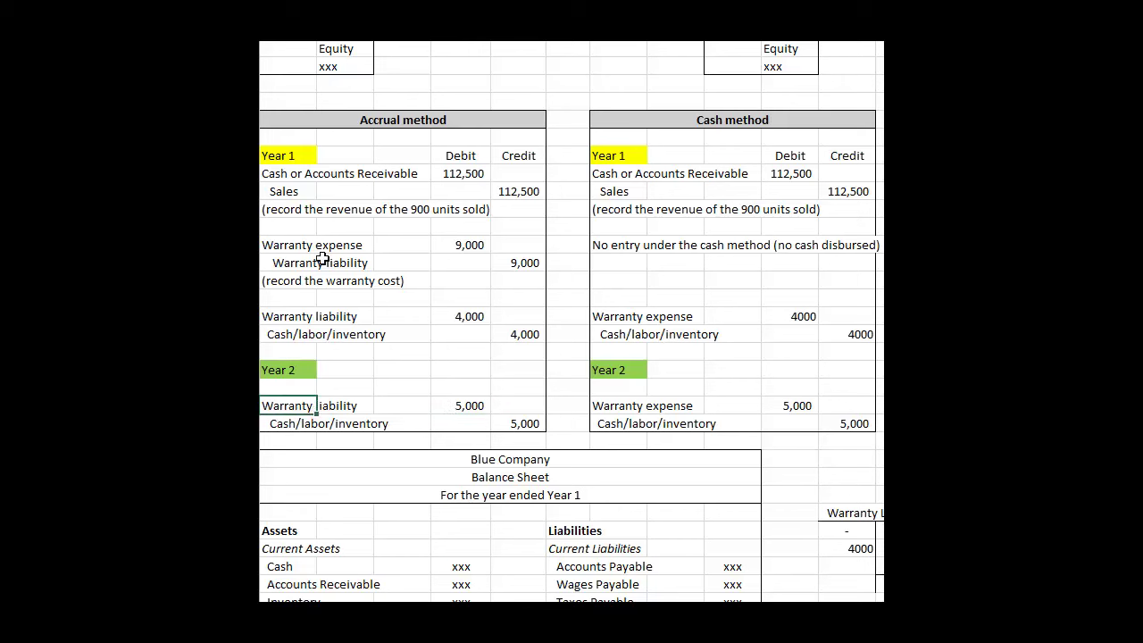
pyautogui.click(462, 407)
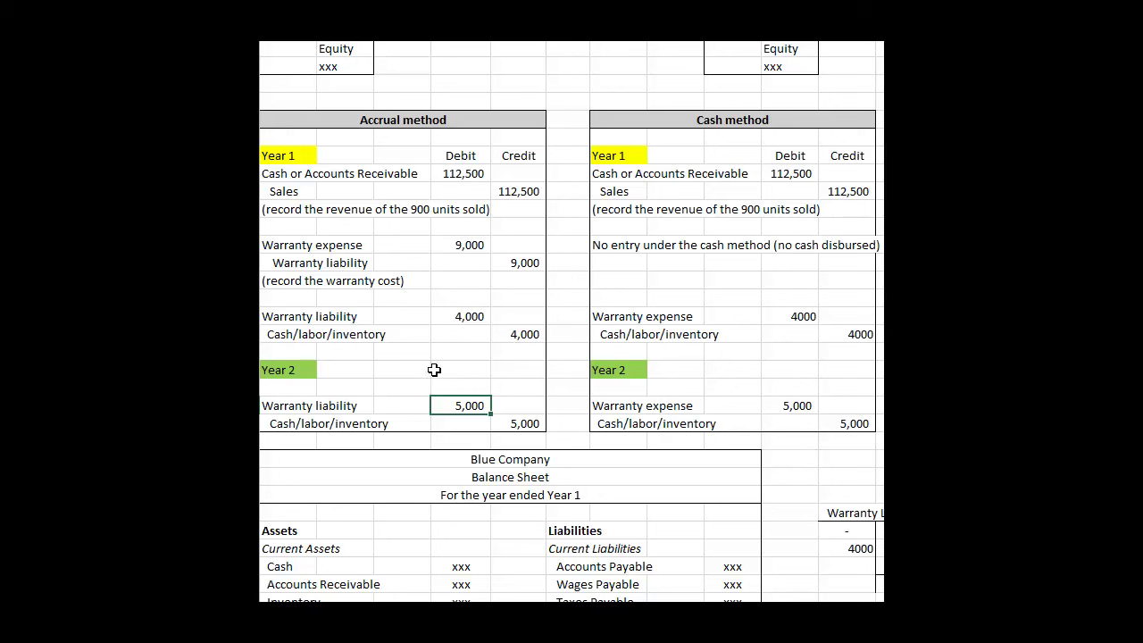
# Reread the problem requirements and examine the cash-method journal entries for Year 1 and Year 2.
pyautogui.scroll(4, 509, 357)
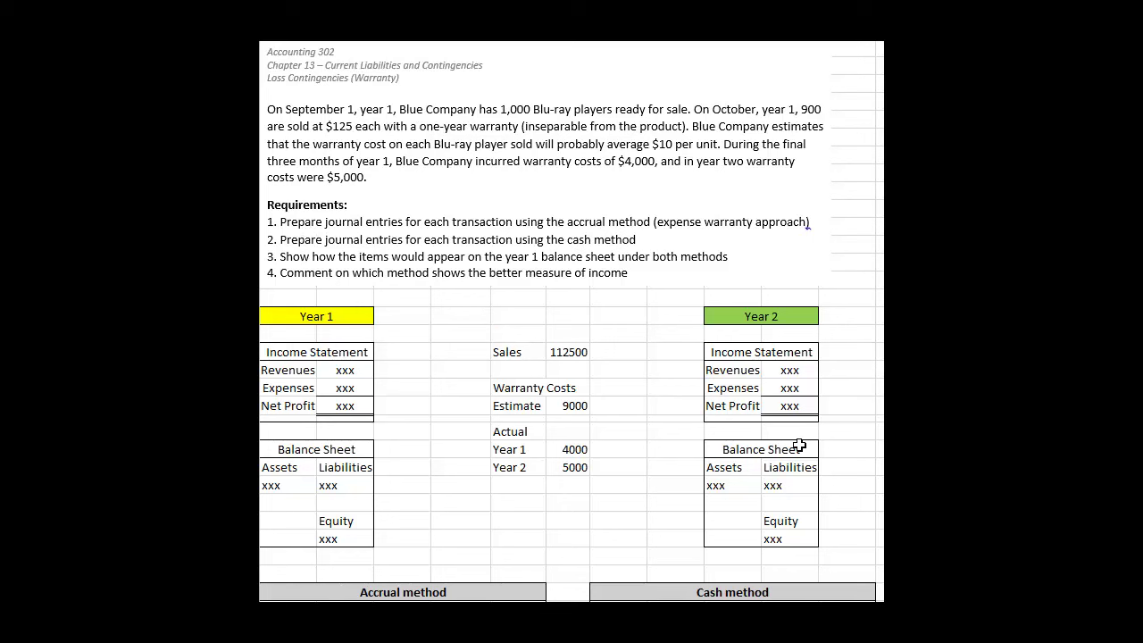
pyautogui.scroll(-3, 794, 439)
pyautogui.scroll(-2, 719, 525)
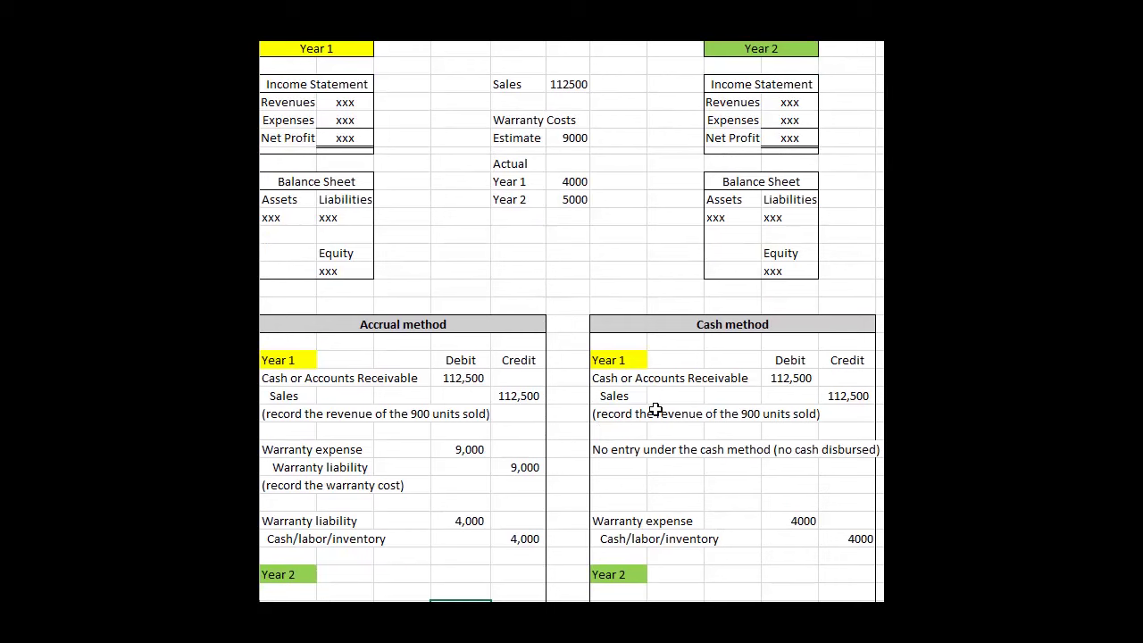
pyautogui.scroll(-2, 701, 444)
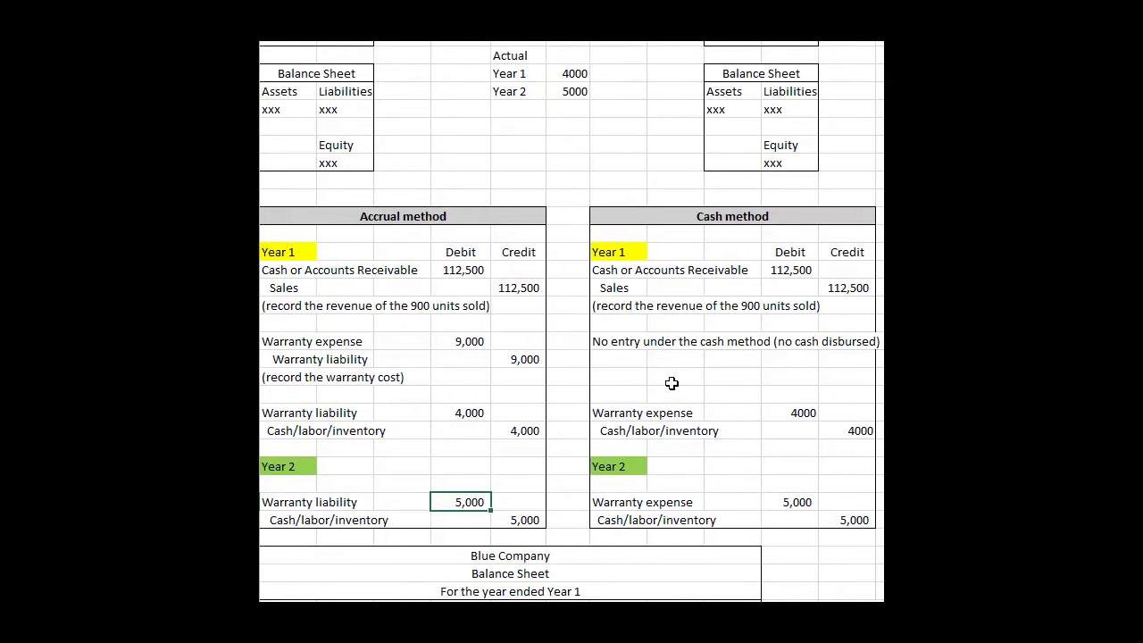
pyautogui.scroll(1, 660, 375)
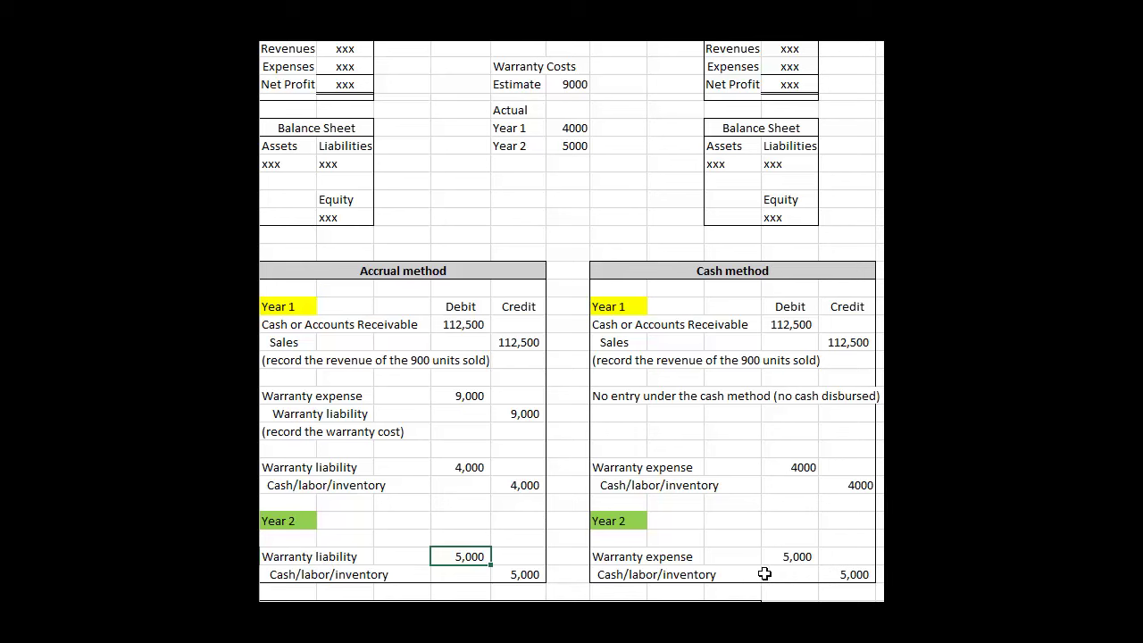
# Compare the Year 1 and Year 2 income statement and balance sheet outlines with both methods' journal entries.
pyautogui.scroll(6, 755, 473)
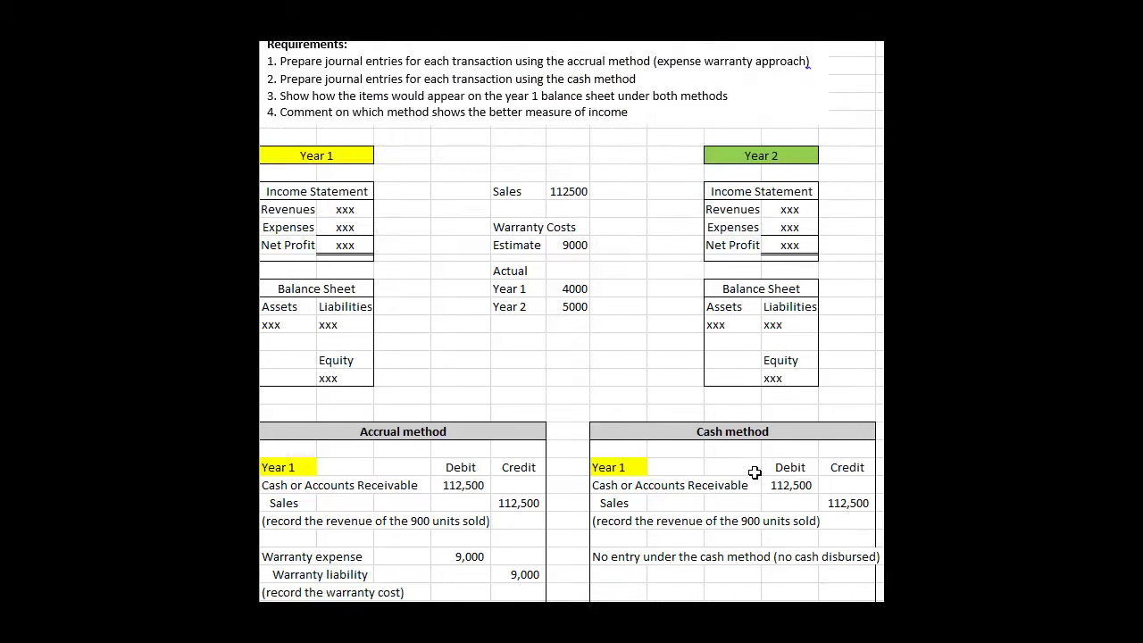
pyautogui.scroll(-4, 754, 473)
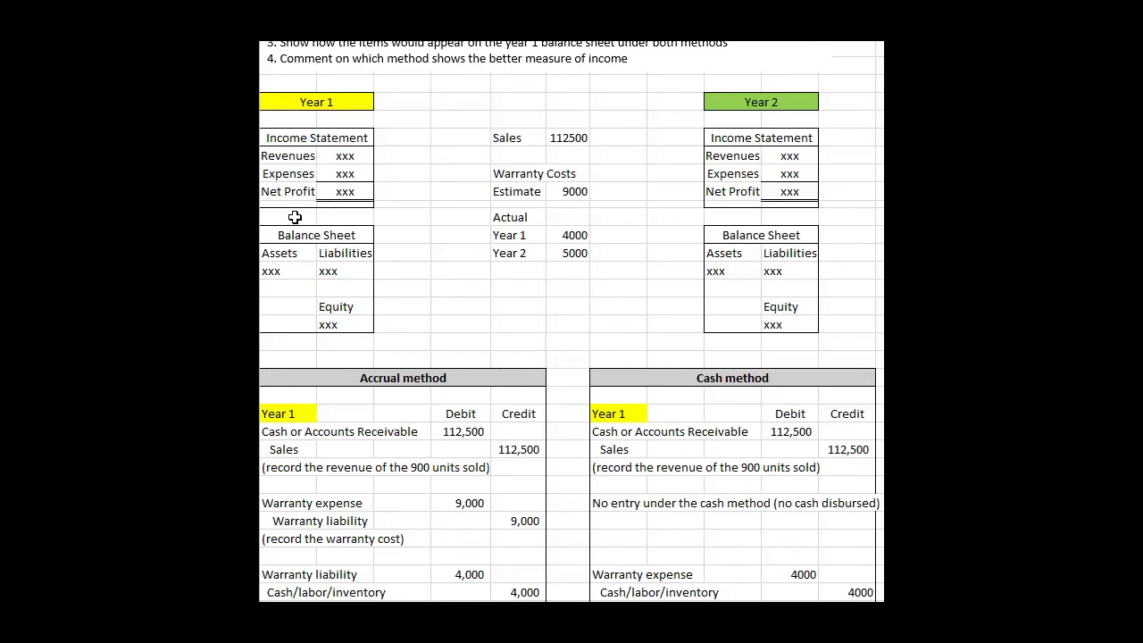
pyautogui.scroll(-1, 295, 217)
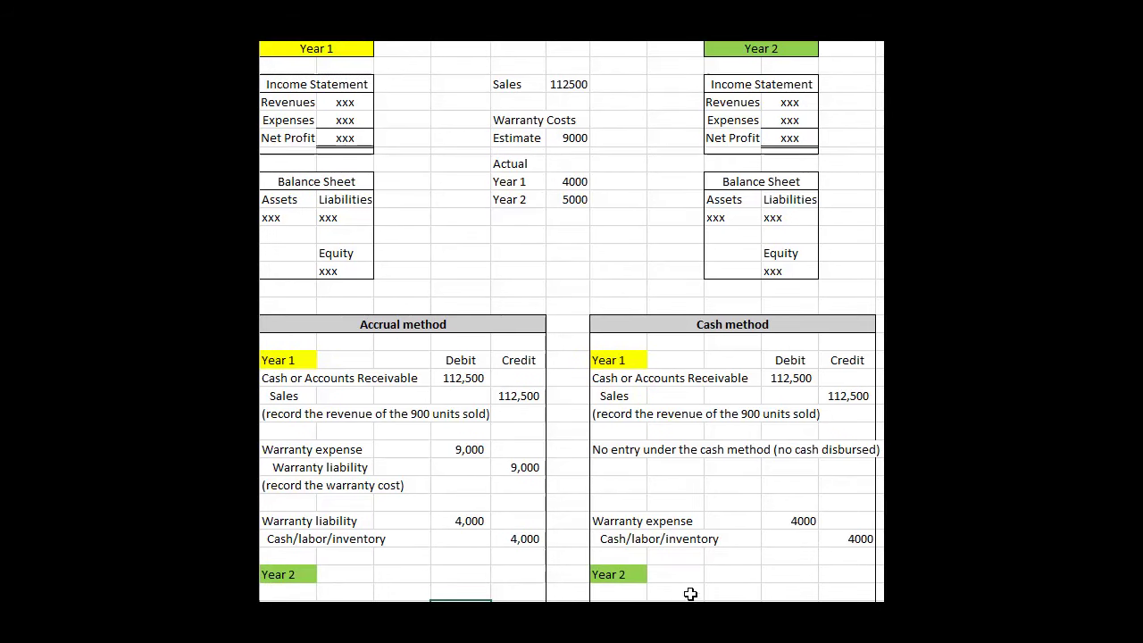
pyautogui.scroll(-2, 765, 390)
pyautogui.scroll(3, 760, 423)
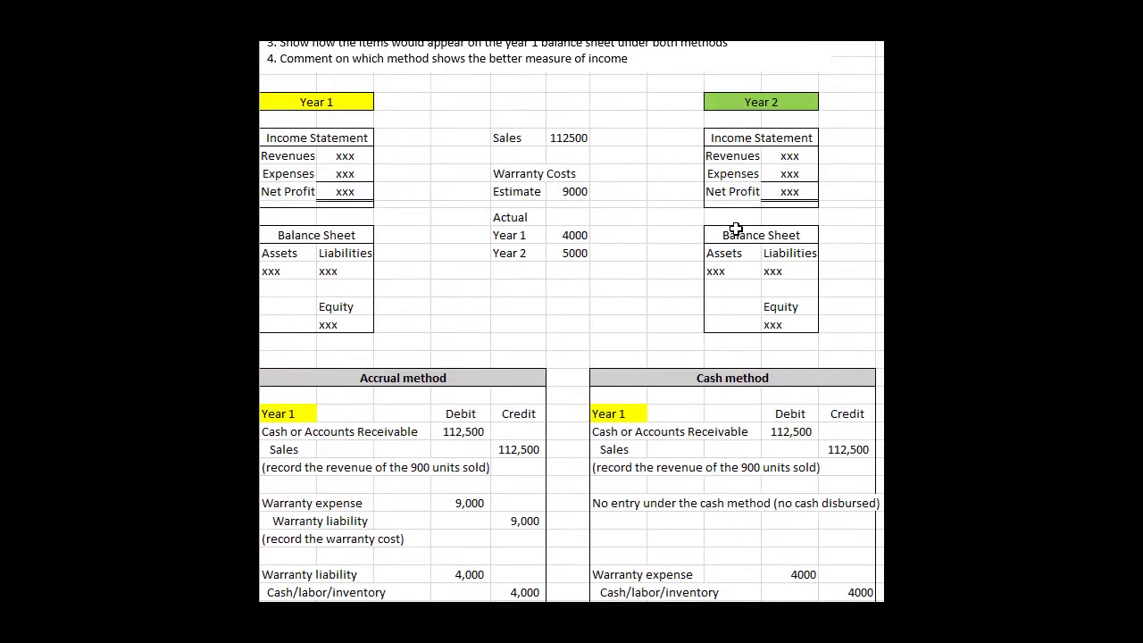
pyautogui.scroll(2, 735, 230)
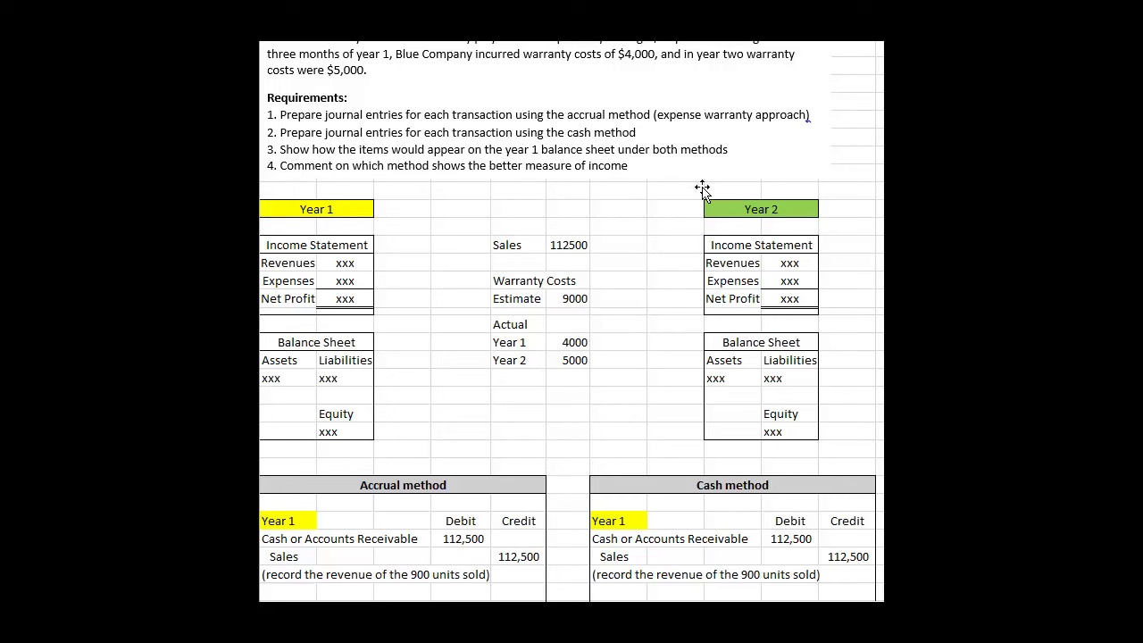
pyautogui.scroll(-3, 724, 262)
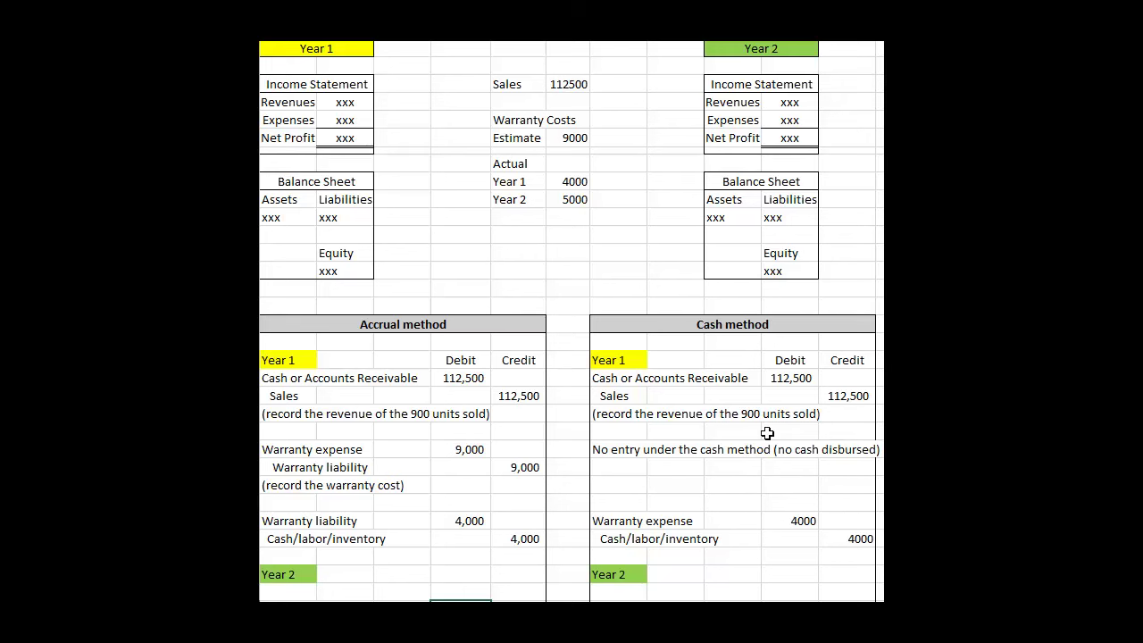
# Examine the Warranty Liability line on the Year 1 balance sheet and the Warranty Liability T-account's increase, decrease and balance.
pyautogui.scroll(-8, 767, 433)
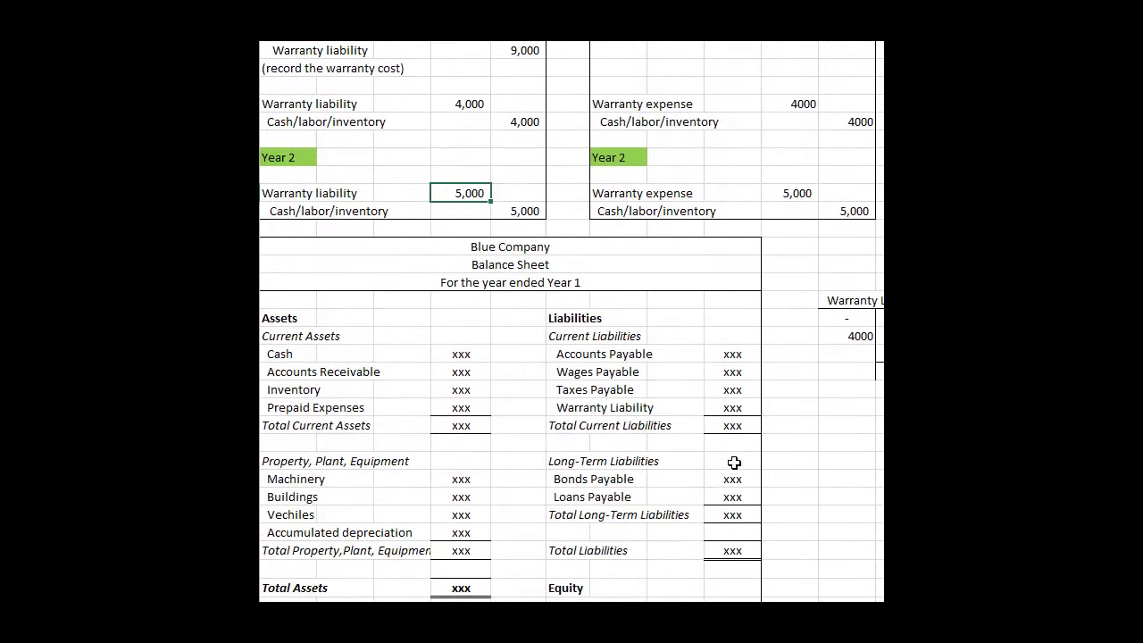
pyautogui.scroll(-3, 734, 462)
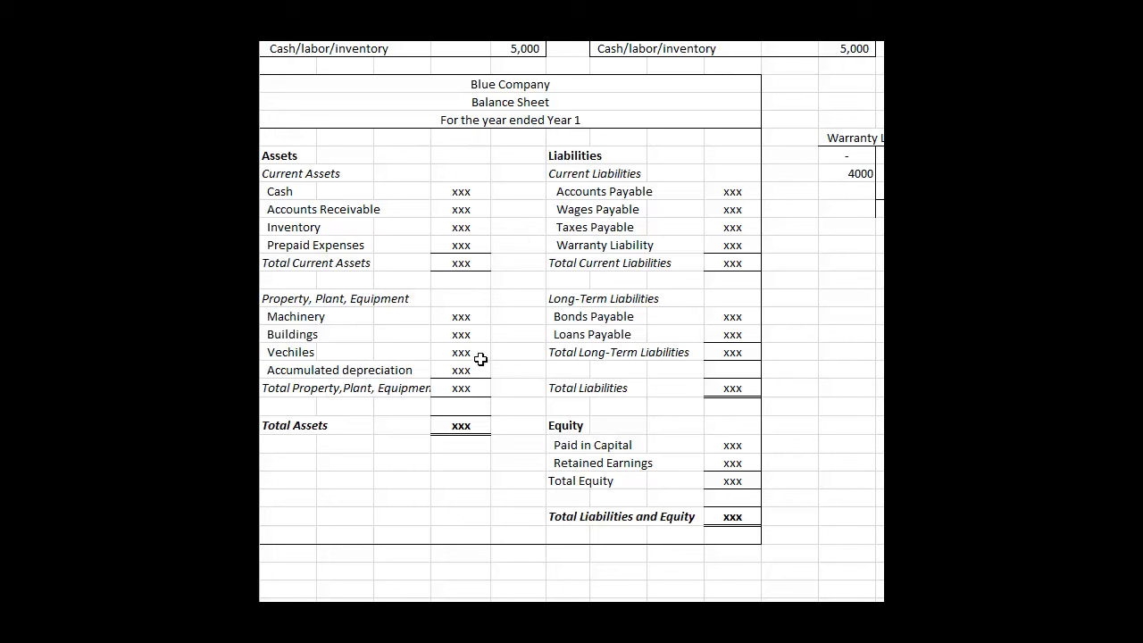
pyautogui.click(736, 251)
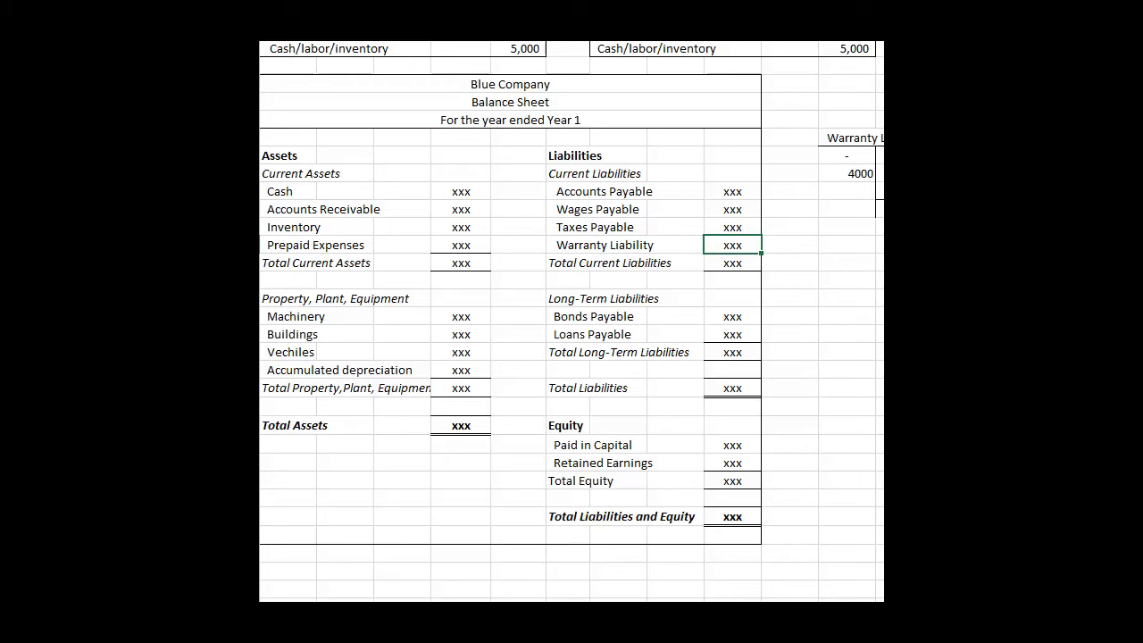
pyautogui.hscroll(1, 572, 322)
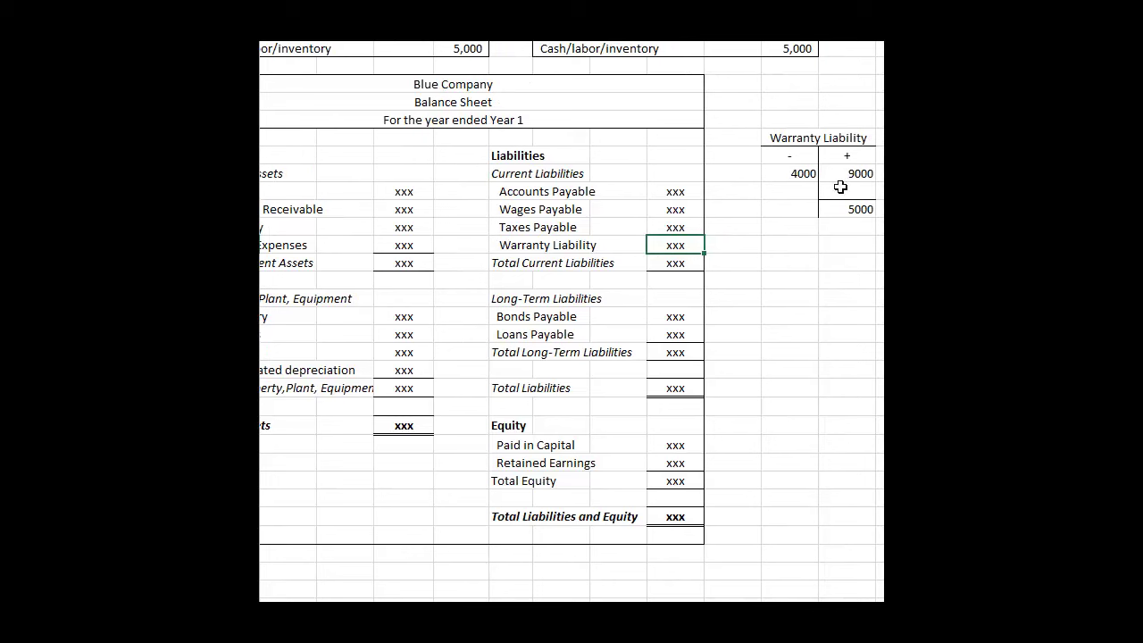
pyautogui.click(842, 174)
pyautogui.click(779, 178)
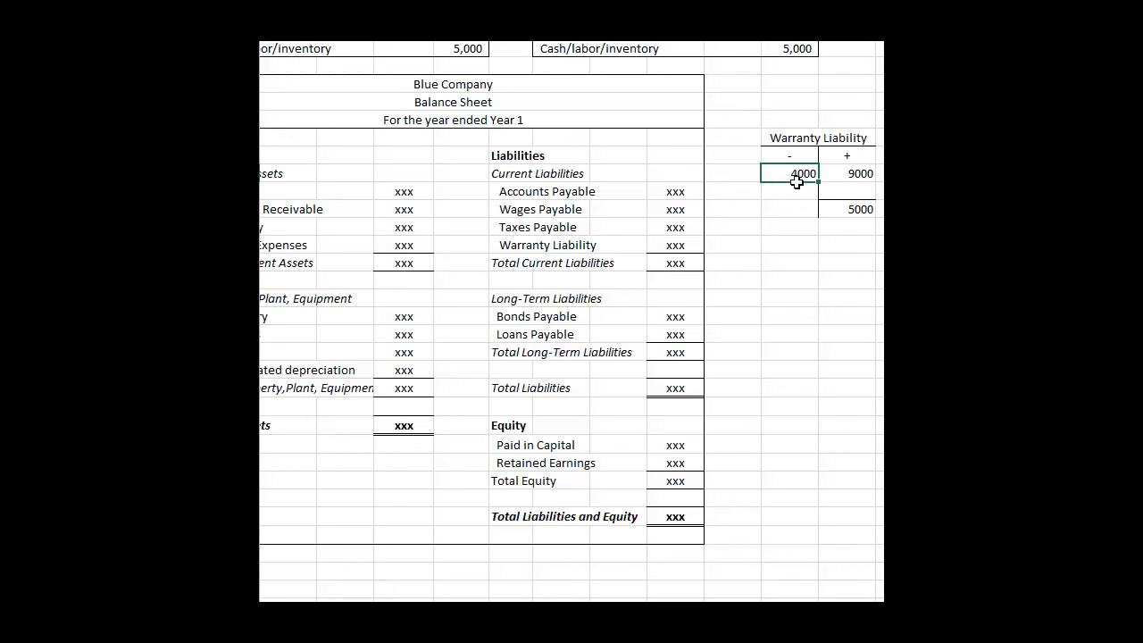
pyautogui.click(859, 213)
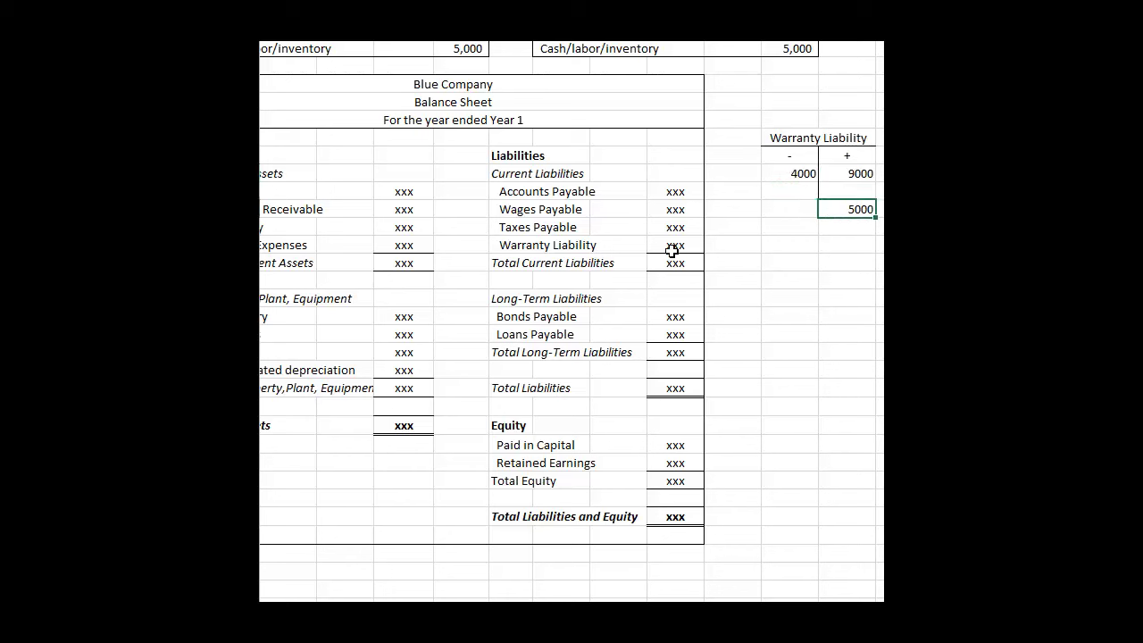
# Link the Warranty Liability amount on the Year 1 balance sheet to the Warranty Liability T-account balance using the formula +L58.
pyautogui.click(741, 229)
pyautogui.click(679, 246)
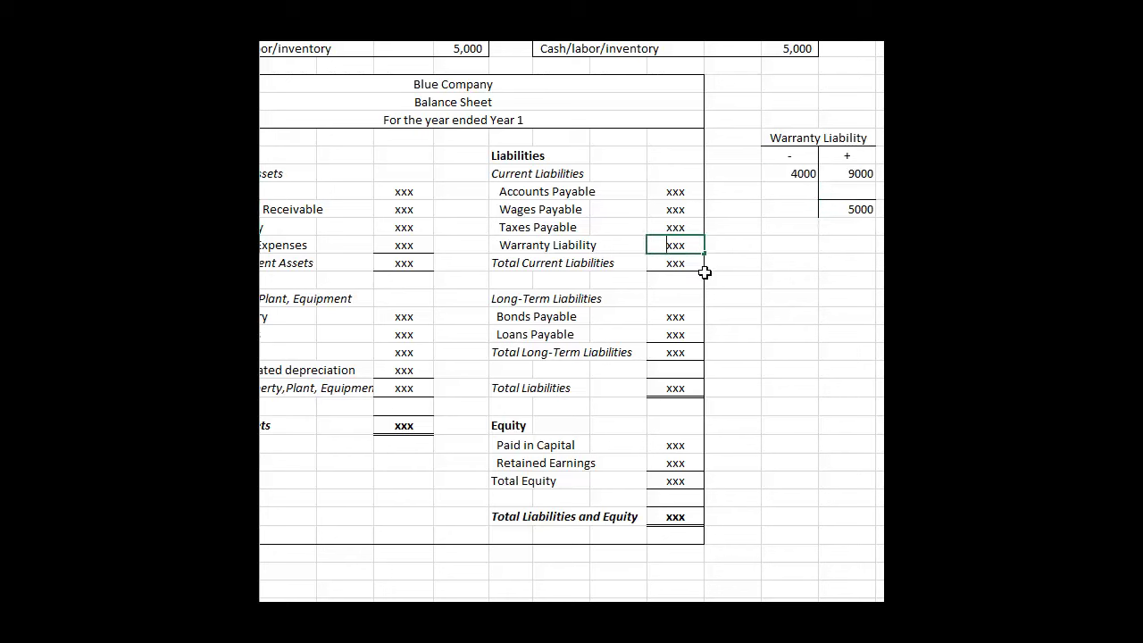
pyautogui.write('+')
pyautogui.press('Up')
pyautogui.press('Up')
pyautogui.press('Up')
pyautogui.press('Right')
pyautogui.press('Right')
pyautogui.press('Right')
pyautogui.press('Down')
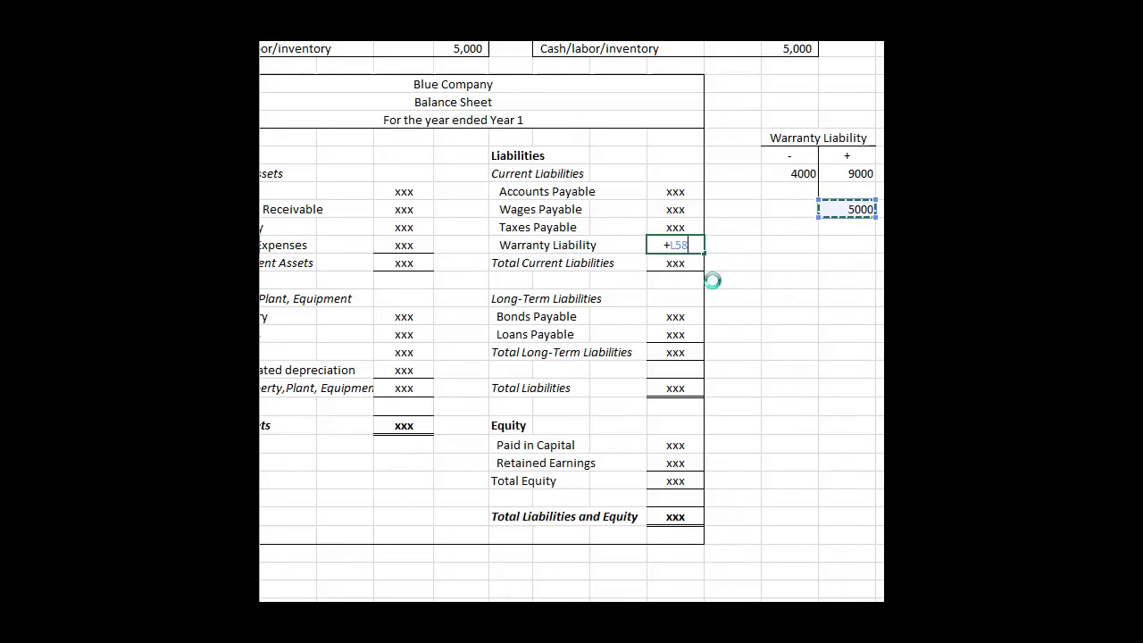
pyautogui.press('Return')
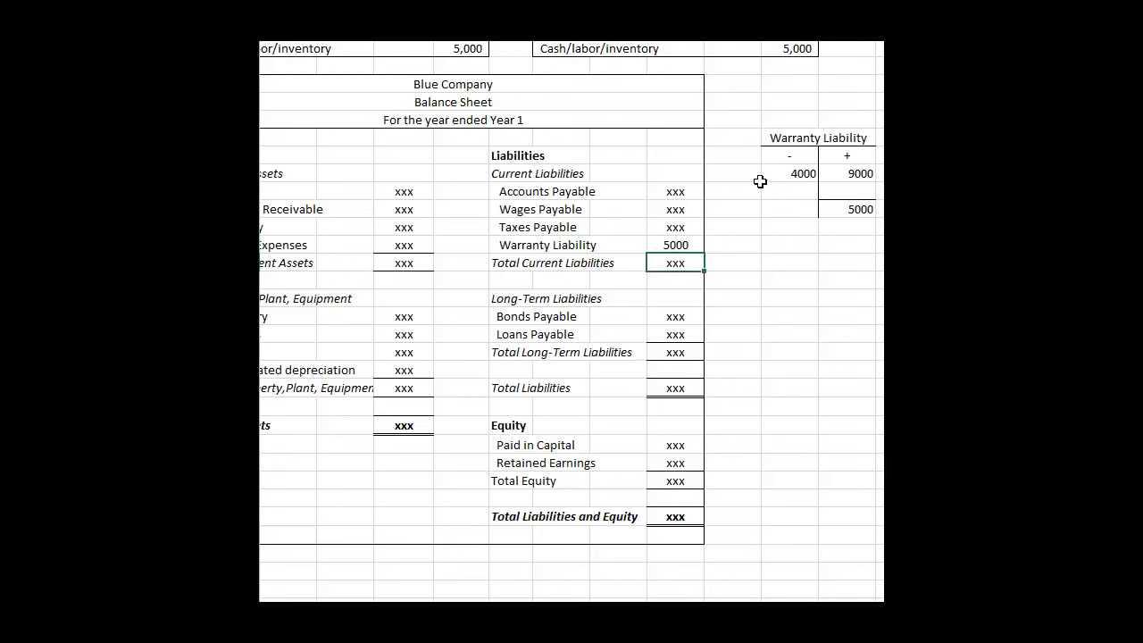
# Review the problem requirements and journal entries against the Warranty Liability line on the Year 1 balance sheet.
pyautogui.scroll(15, 765, 304)
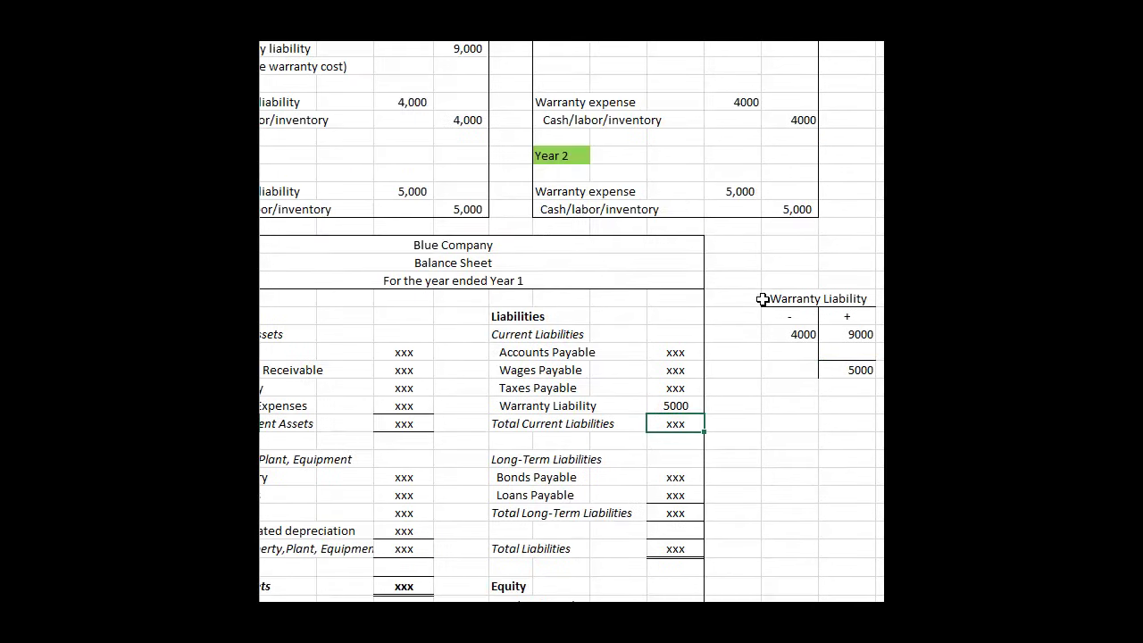
pyautogui.scroll(-1, 766, 315)
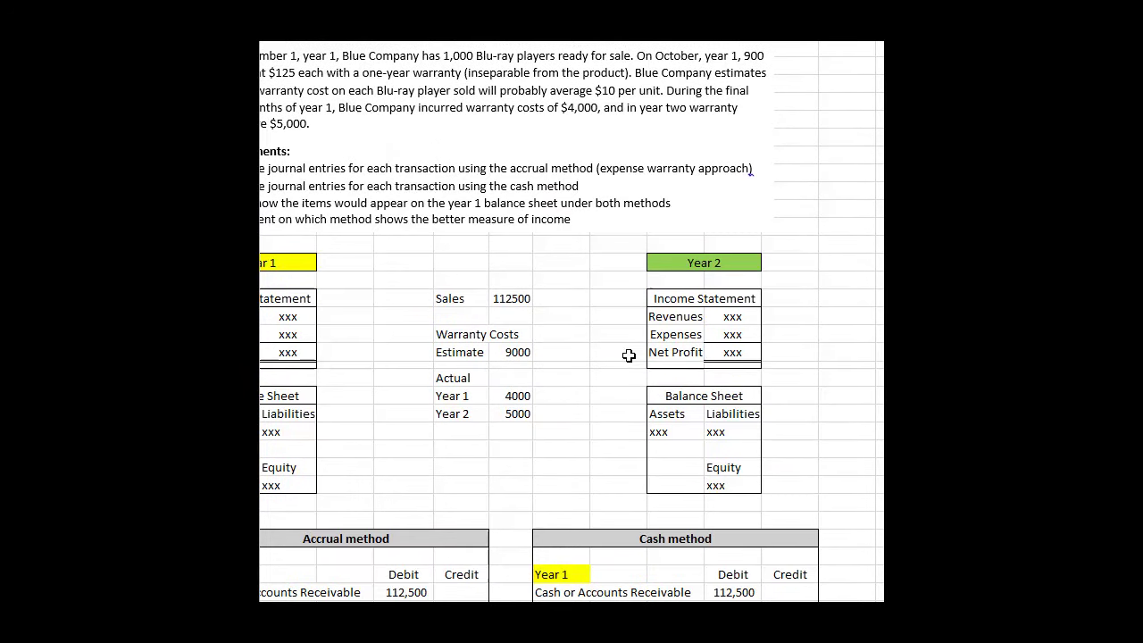
pyautogui.scroll(-11, 628, 355)
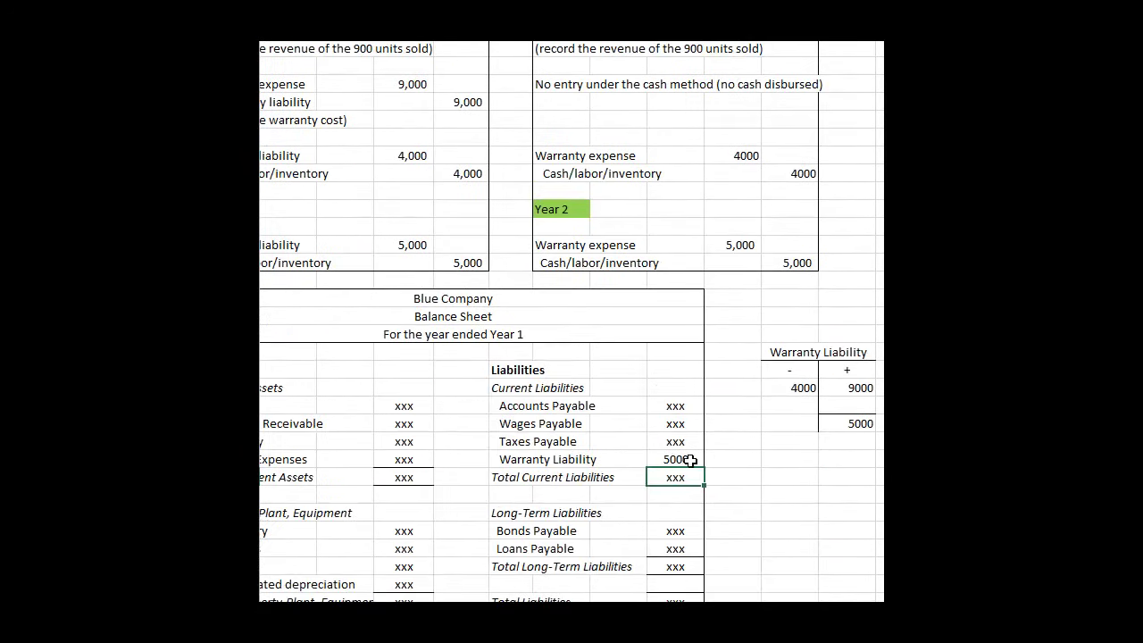
pyautogui.scroll(-1, 688, 459)
pyautogui.click(676, 407)
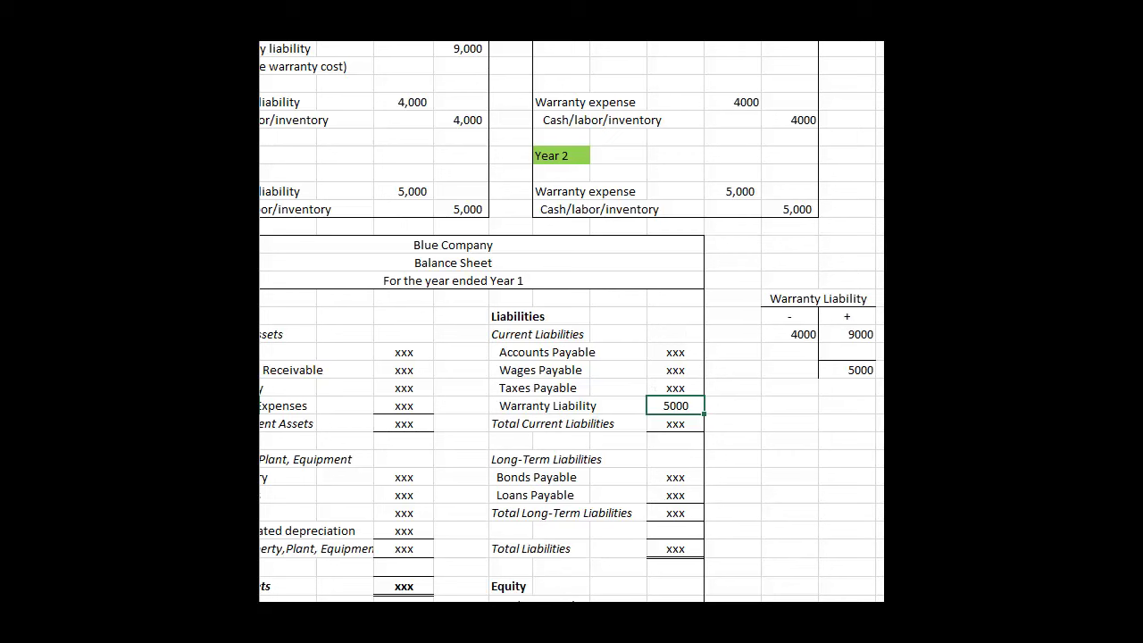
pyautogui.hscroll(-1, 571, 321)
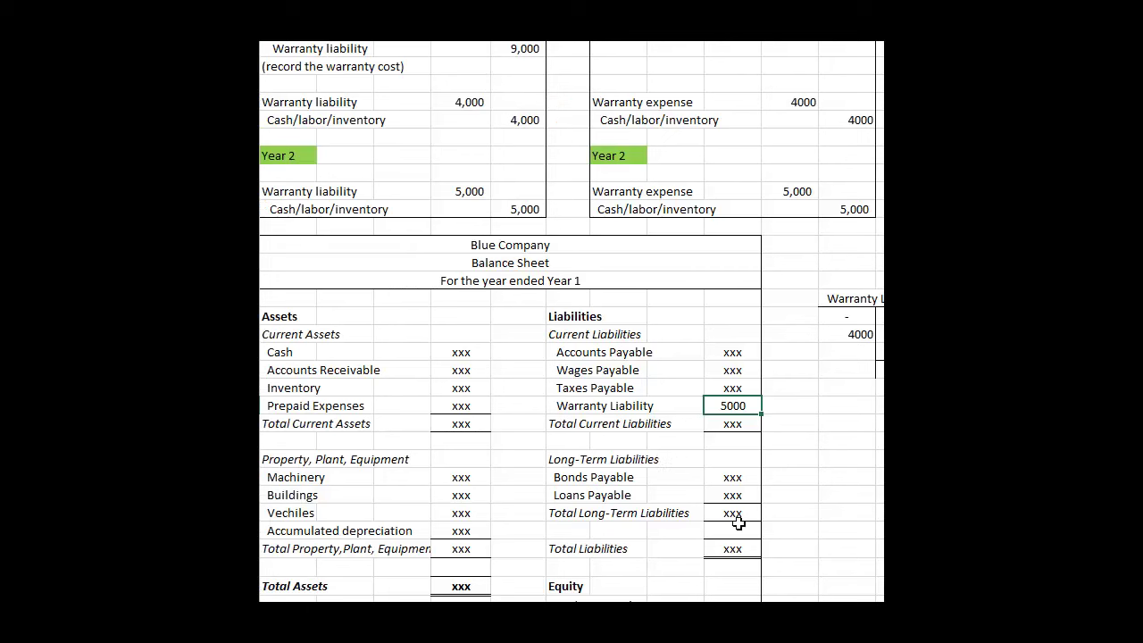
# Reread the requirement on the better measure of income and examine the accrual-method warranty liability entries for Year 1 and Year 2.
pyautogui.scroll(13, 820, 531)
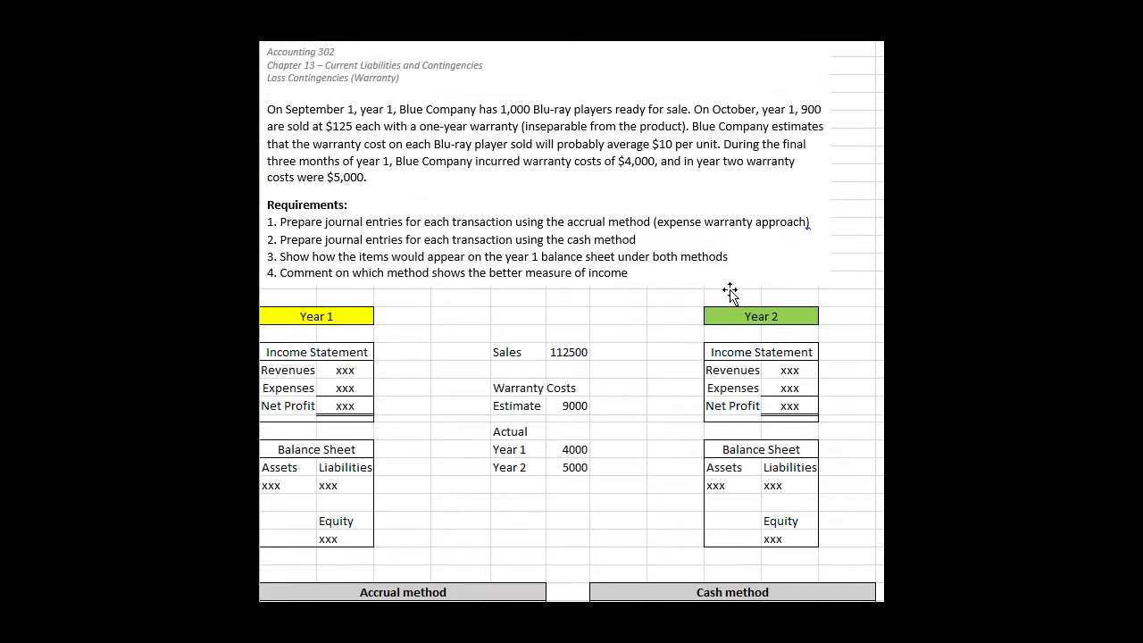
pyautogui.scroll(-1, 821, 386)
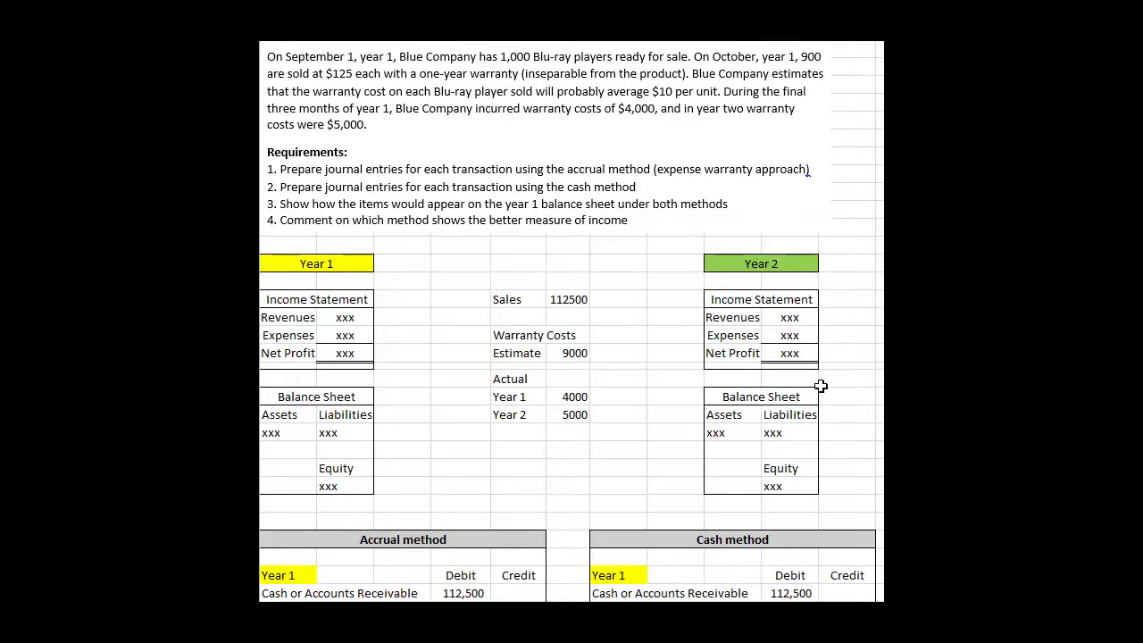
pyautogui.scroll(-5, 820, 385)
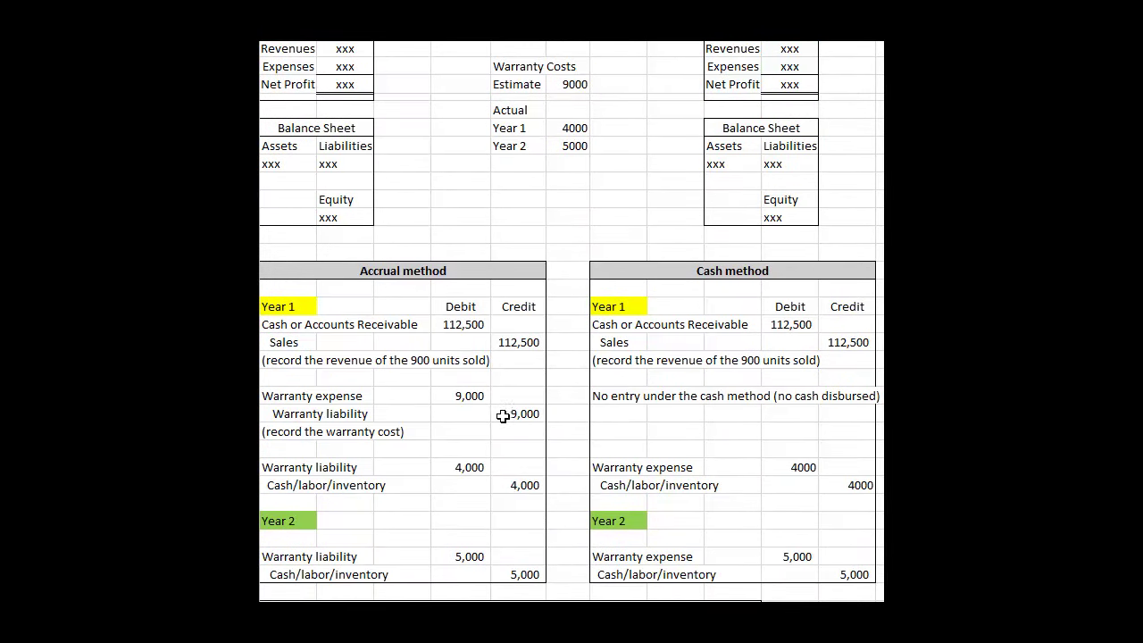
pyautogui.click(527, 582)
pyautogui.moveTo(465, 537); pyautogui.dragTo(335, 536)
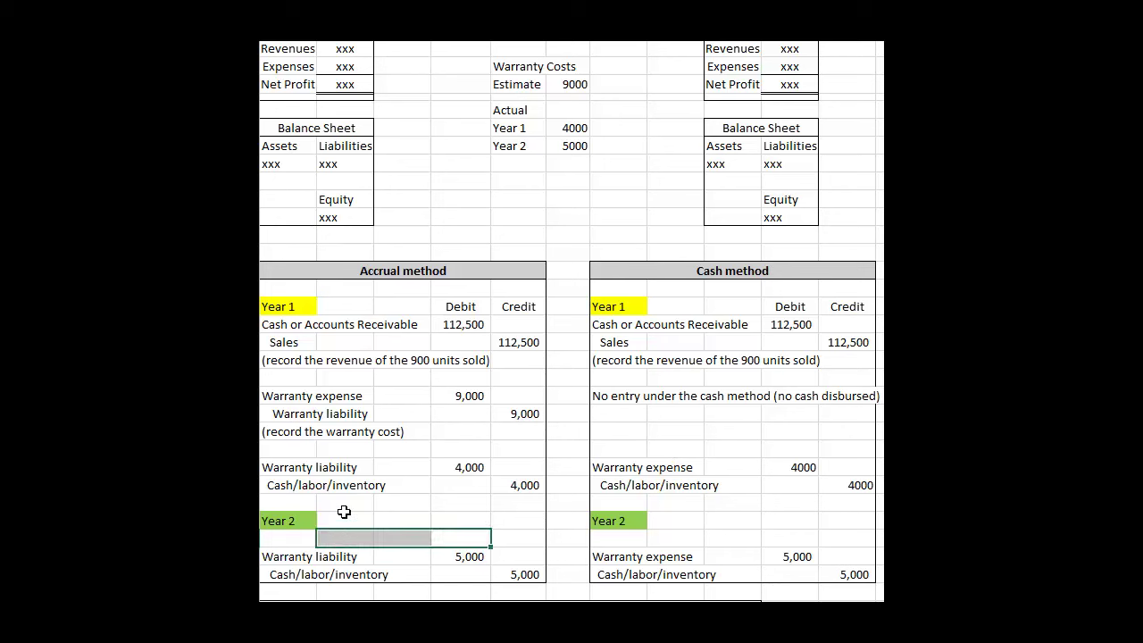
pyautogui.click(301, 469)
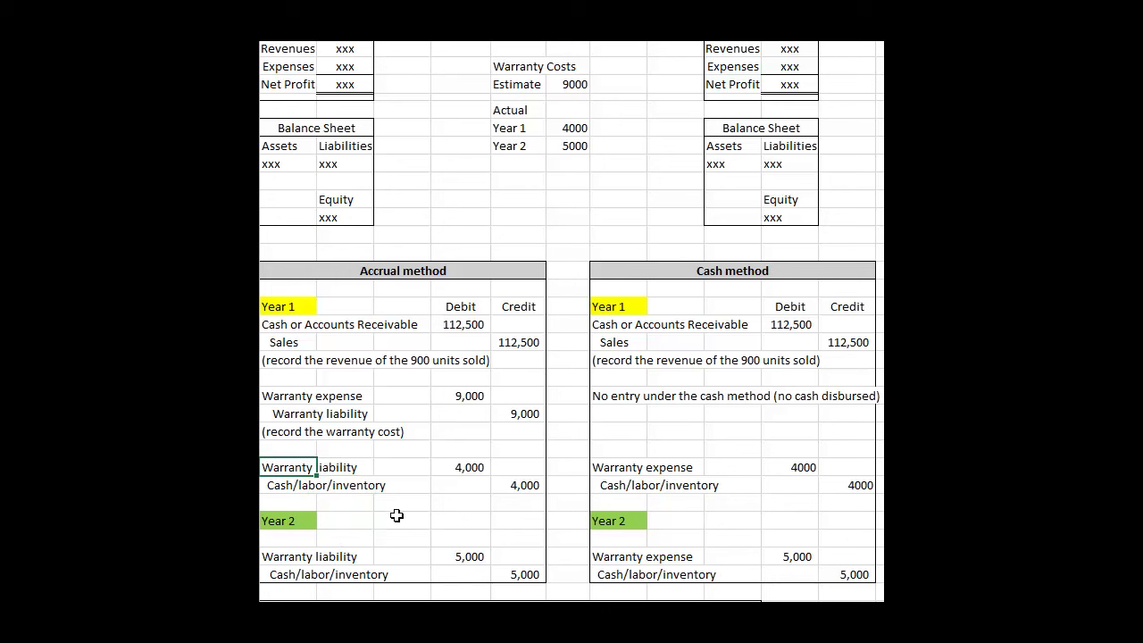